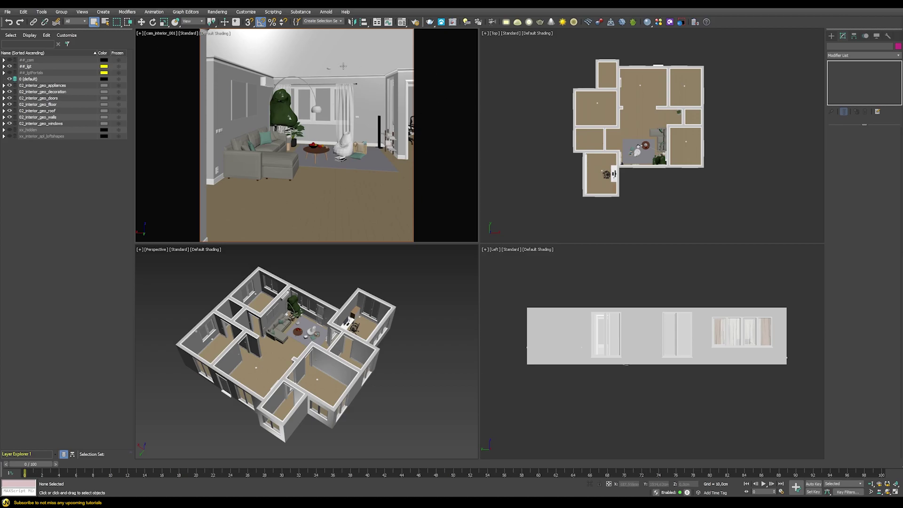
# Examine the furnished apartment in an enlarged perspective view and look through the 3D models offered in Chaos Cosmos
pyautogui.click(447, 298)
pyautogui.hotkey('alt', 'w')
pyautogui.keyDown('alt'); pyautogui.moveTo(432, 299); pyautogui.dragTo(447, 277, button='middle'); pyautogui.keyUp('alt')
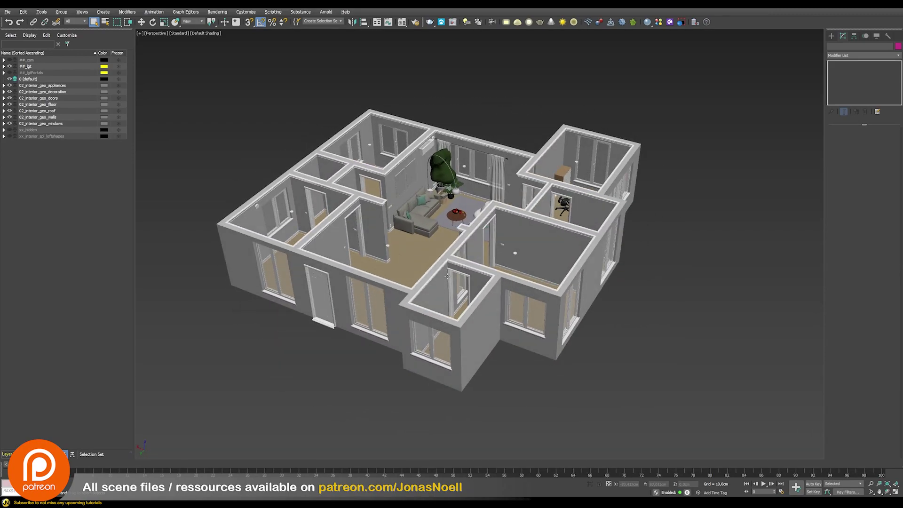
pyautogui.keyDown('alt'); pyautogui.moveTo(385, 296); pyautogui.dragTo(574, 273, button='middle'); pyautogui.keyUp('alt')
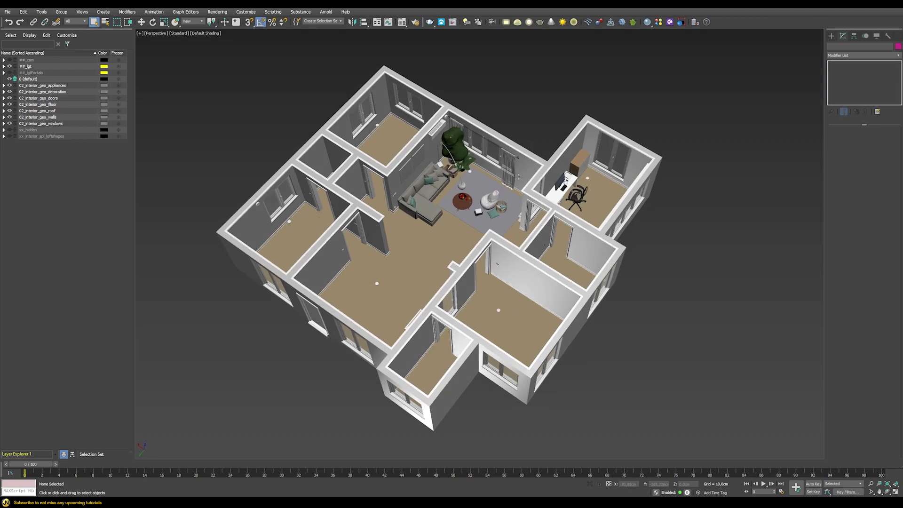
pyautogui.click(671, 23)
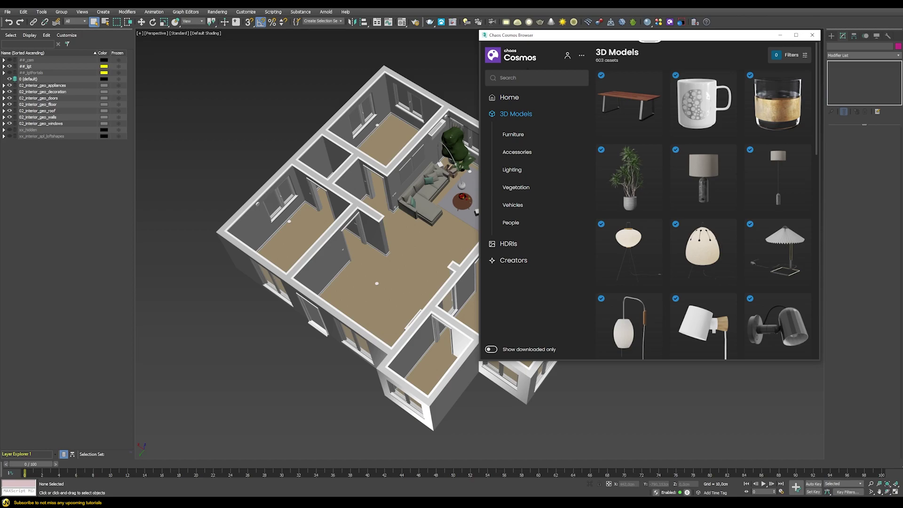
pyautogui.click(813, 35)
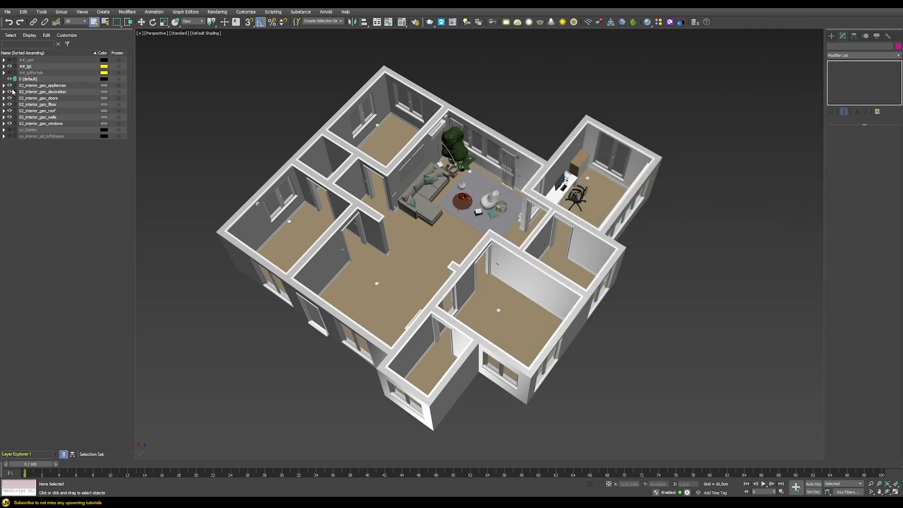
# Hide the 02_interior_geo_decoration layer and make the cam_interior_001 view active
pyautogui.click(10, 92)
pyautogui.hotkey('alt', 'w')
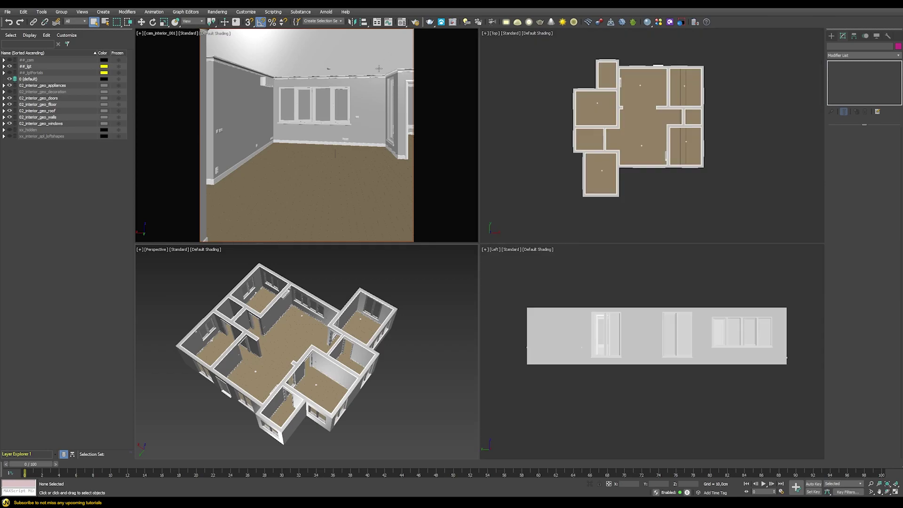
pyautogui.click(355, 117)
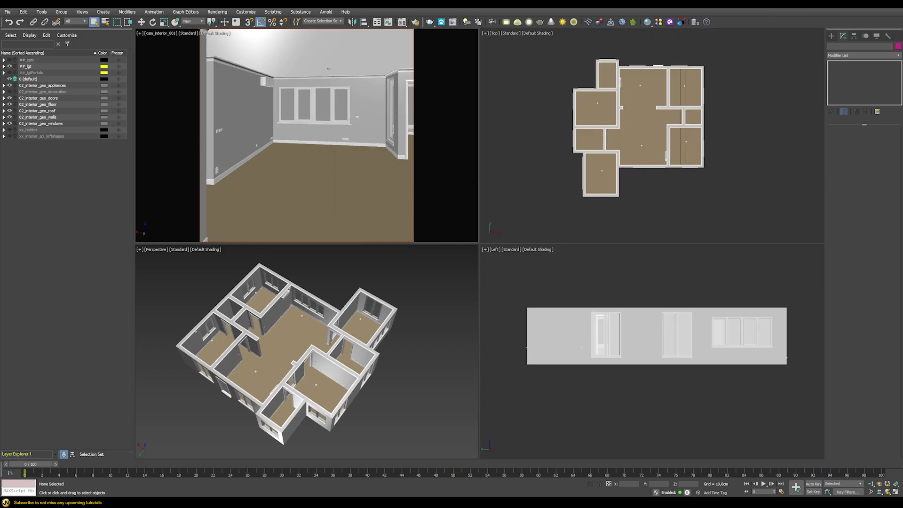
# Enlarge the interior camera view and inspect the V-Ray global illumination settings in the render setup
pyautogui.hotkey('alt', 'w')
pyautogui.press('F10')
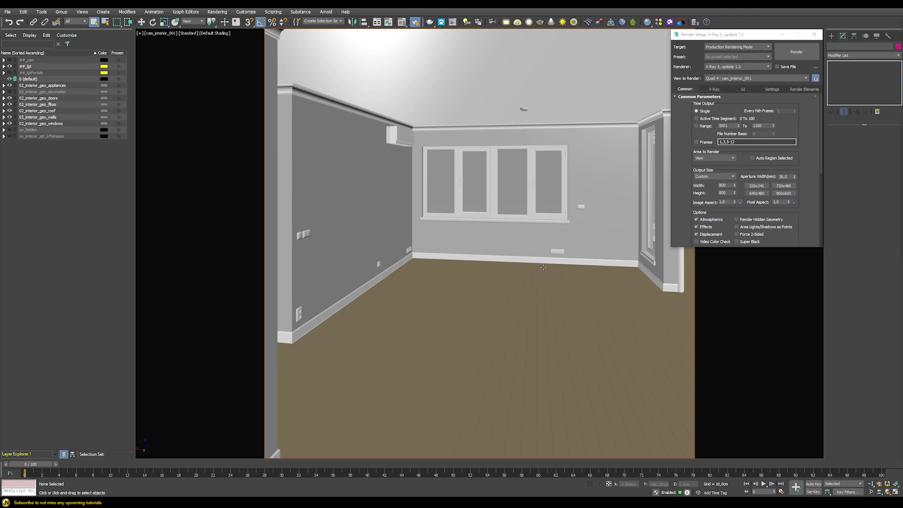
pyautogui.click(747, 92)
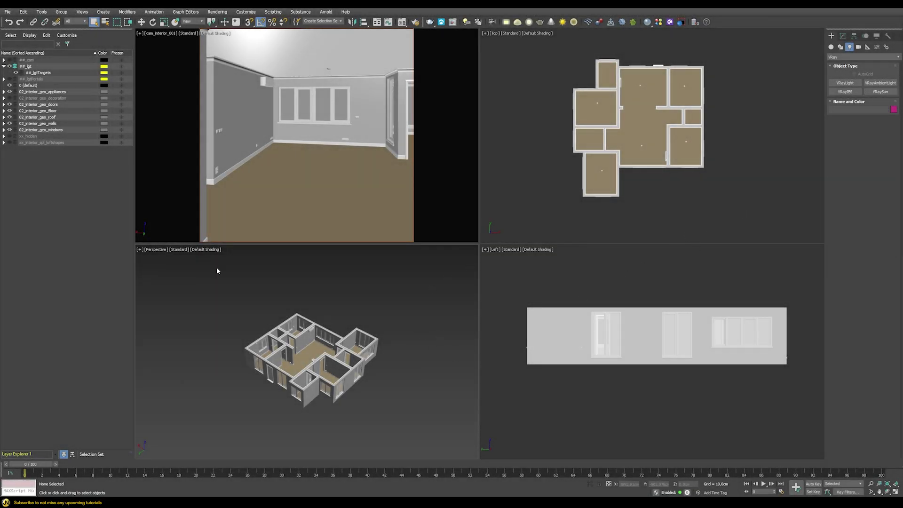
# Create a VRaySun outside the apartment aimed at the living room floor, with a VRaySky environment map, and check that map
pyautogui.click(880, 91)
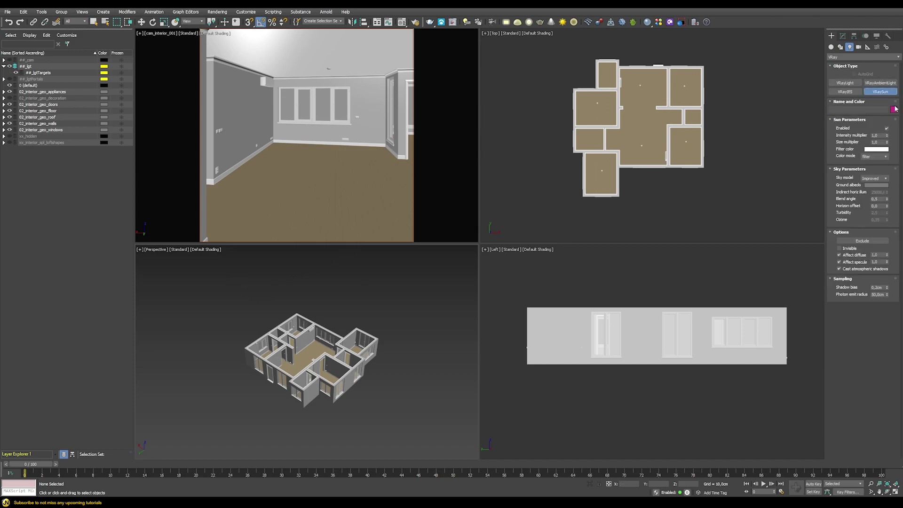
pyautogui.moveTo(249, 279); pyautogui.dragTo(309, 374)
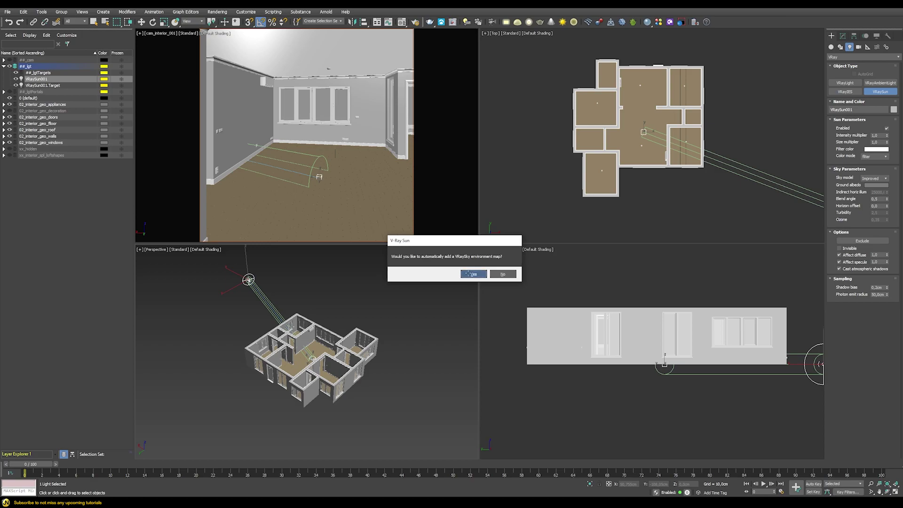
pyautogui.click(468, 273)
pyautogui.press('8')
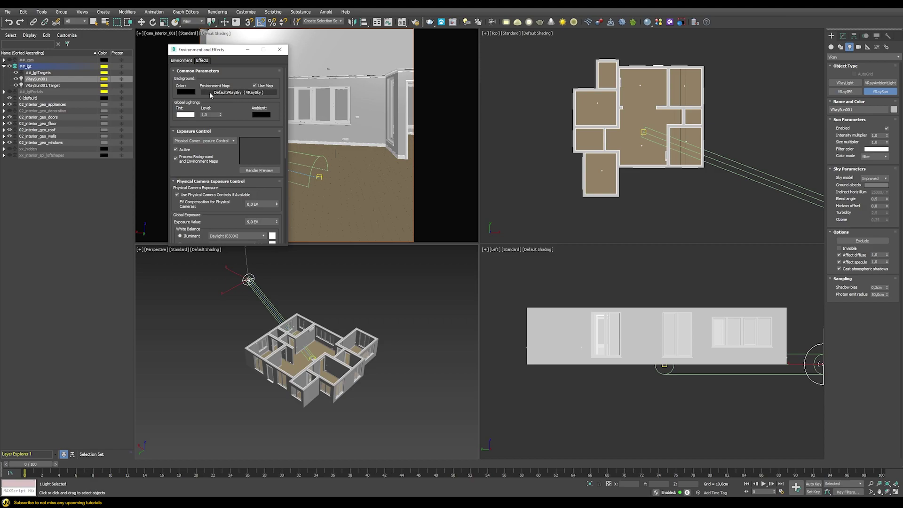
pyautogui.press('q')
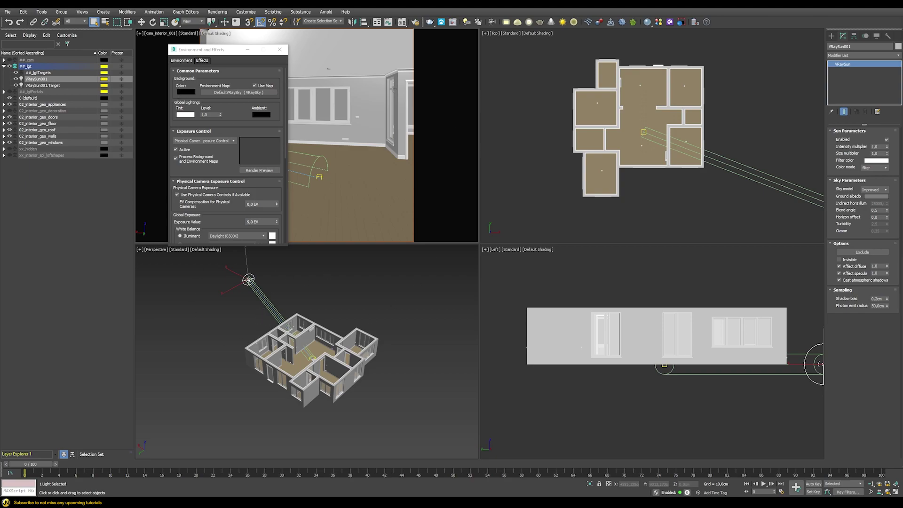
# Open the V-Ray Frame Buffer and close the environment settings
pyautogui.rightClick(356, 152)
pyautogui.click(371, 241)
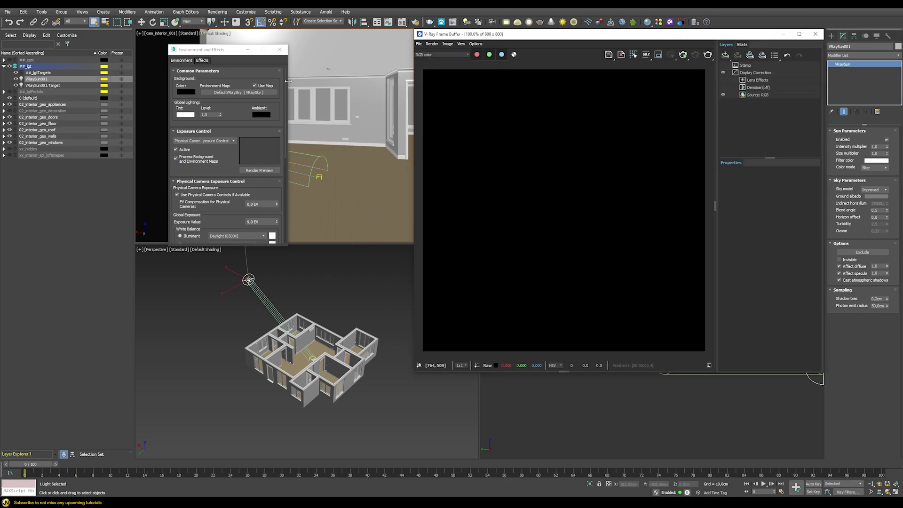
pyautogui.click(279, 49)
# Start the interactive render and move the VRaySun high above the window side so sunlight falls on the living room floor
pyautogui.press('w')
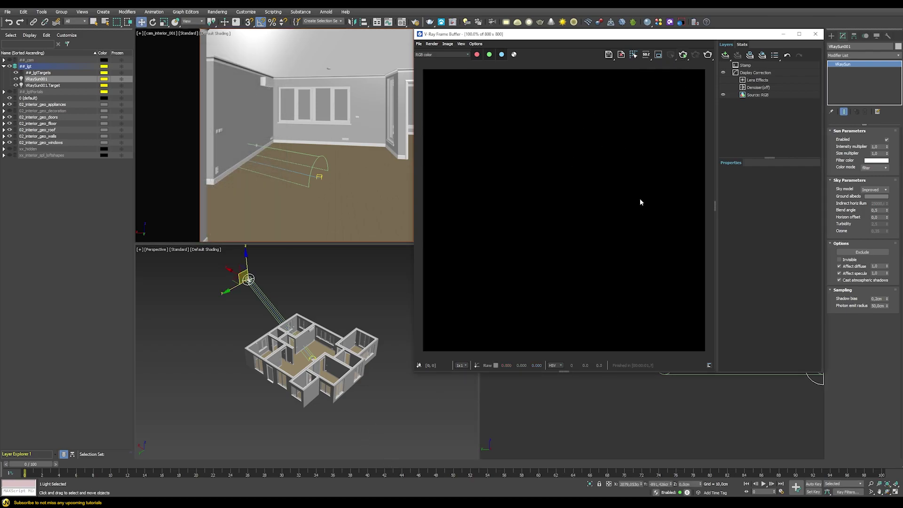
pyautogui.hotkey('shift', 'q')
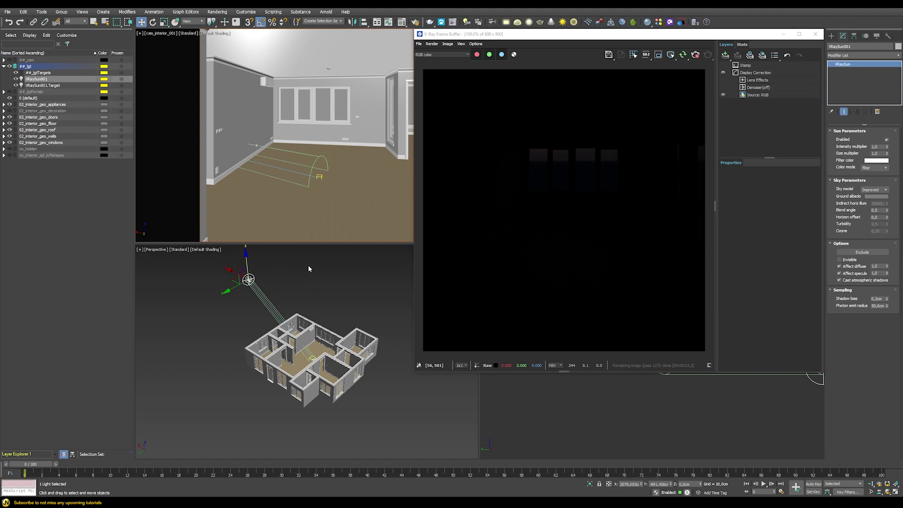
pyautogui.moveTo(243, 267); pyautogui.dragTo(316, 254)
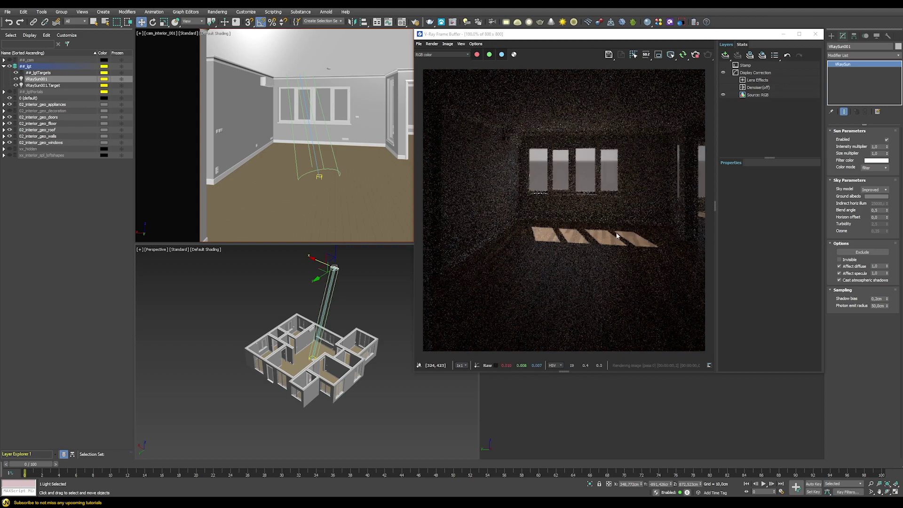
# Set the target exposure of the cam_interior_001 camera to 9 EV and reselect the VRaySun
pyautogui.click(152, 33)
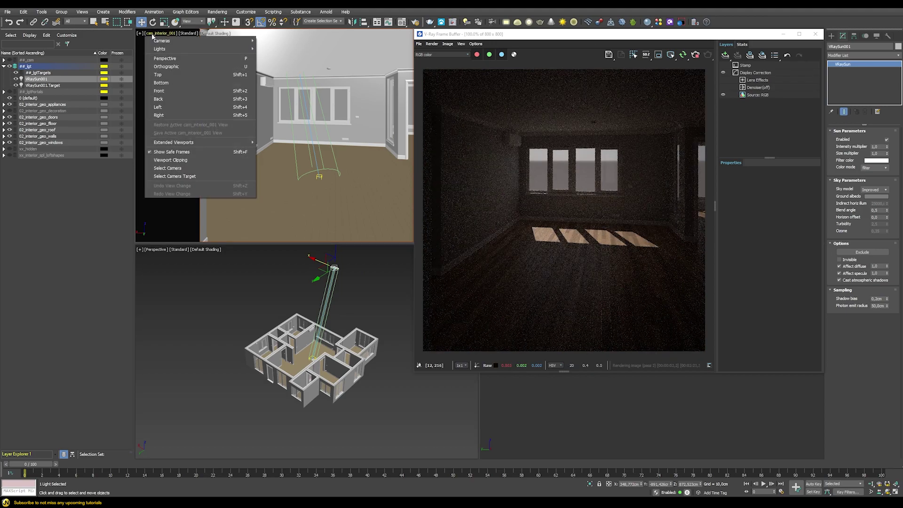
pyautogui.click(168, 168)
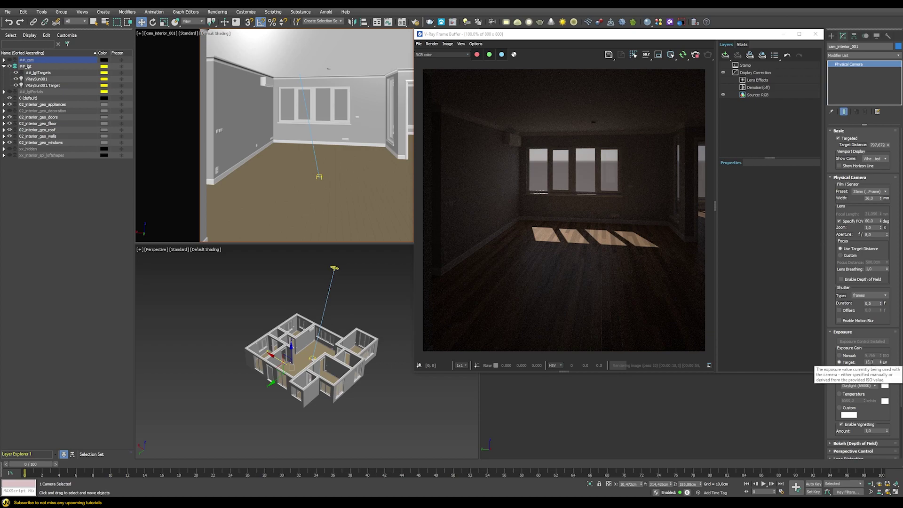
pyautogui.doubleClick(869, 362)
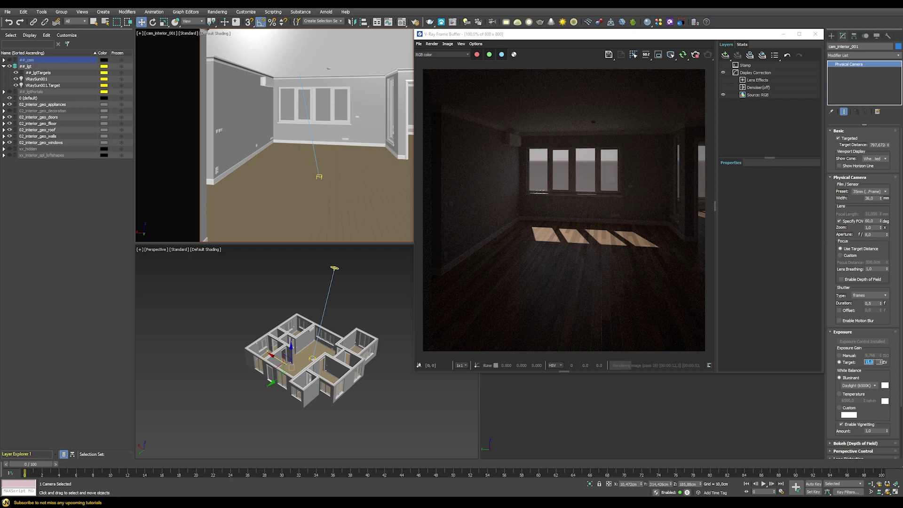
pyautogui.write('9')
pyautogui.press('Return')
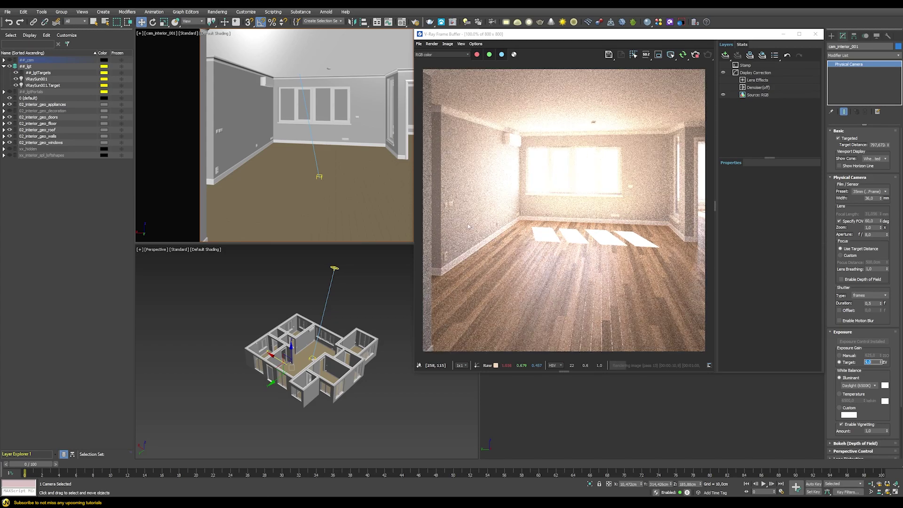
pyautogui.click(334, 268)
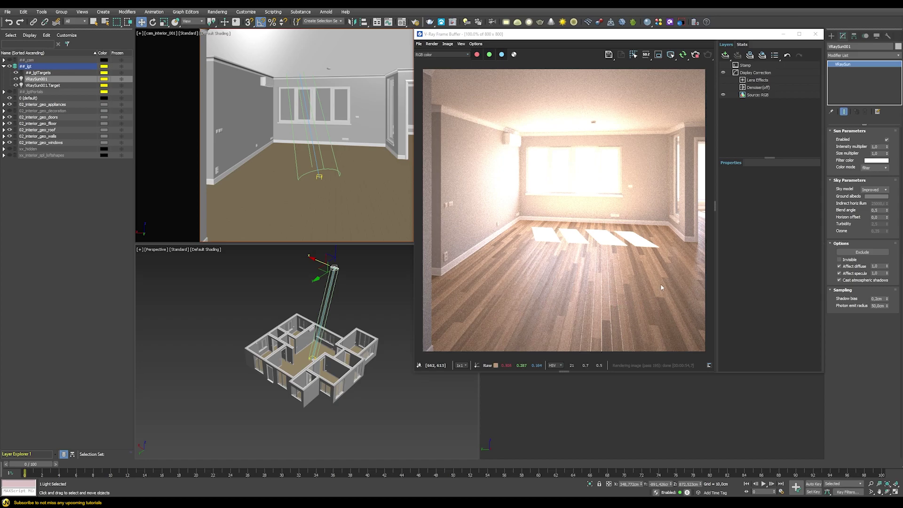
# Add a Filmic tonemap layer under Display Correction and set its type to Hejl-Dawson
pyautogui.click(754, 73)
pyautogui.rightClick(750, 74)
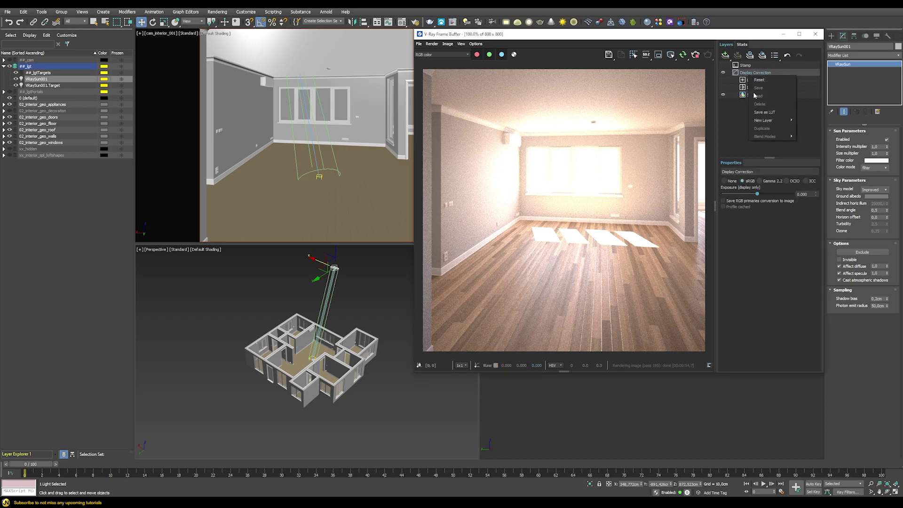
pyautogui.moveTo(774, 122)
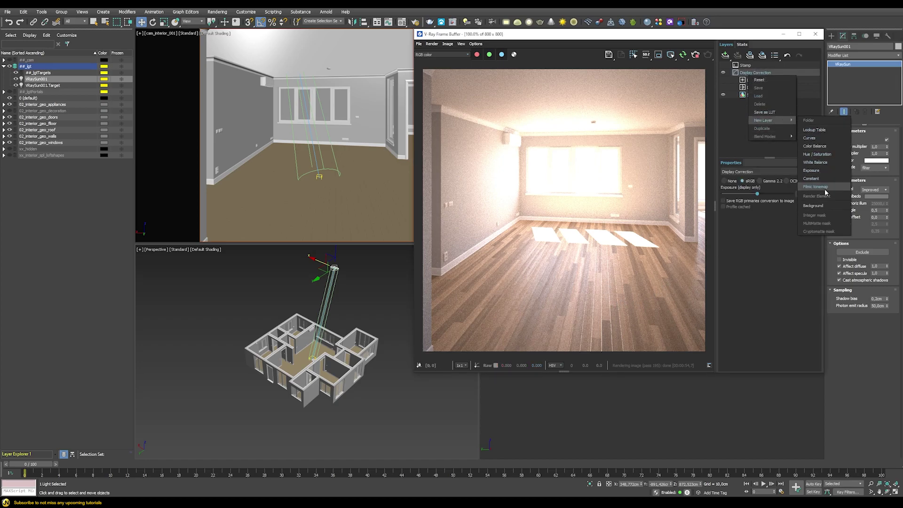
pyautogui.click(819, 187)
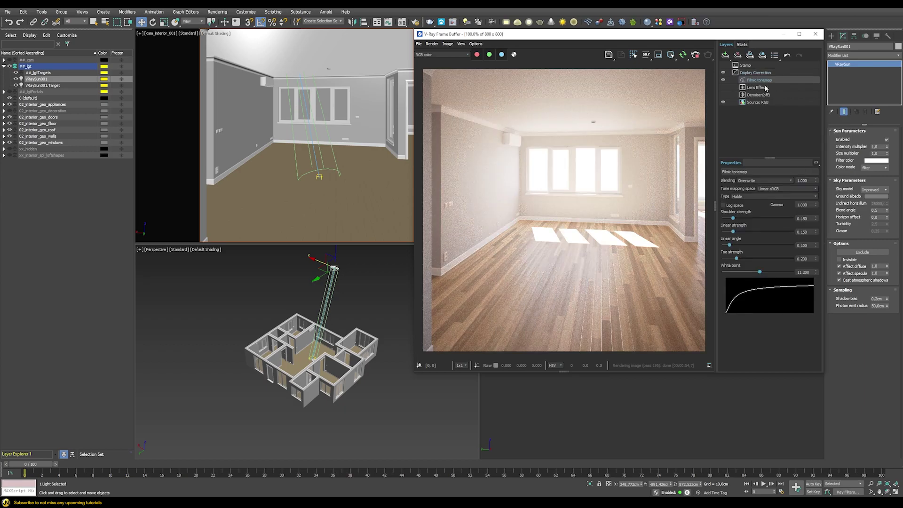
pyautogui.click(759, 196)
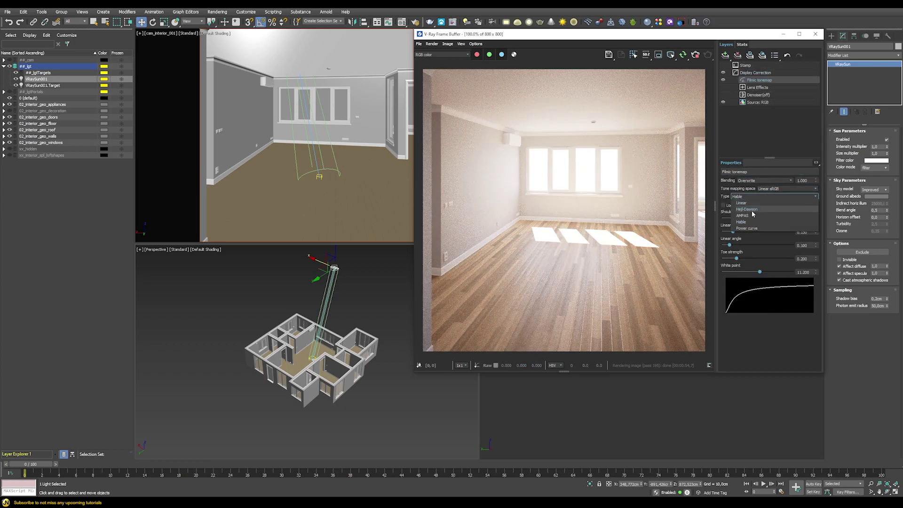
pyautogui.click(751, 210)
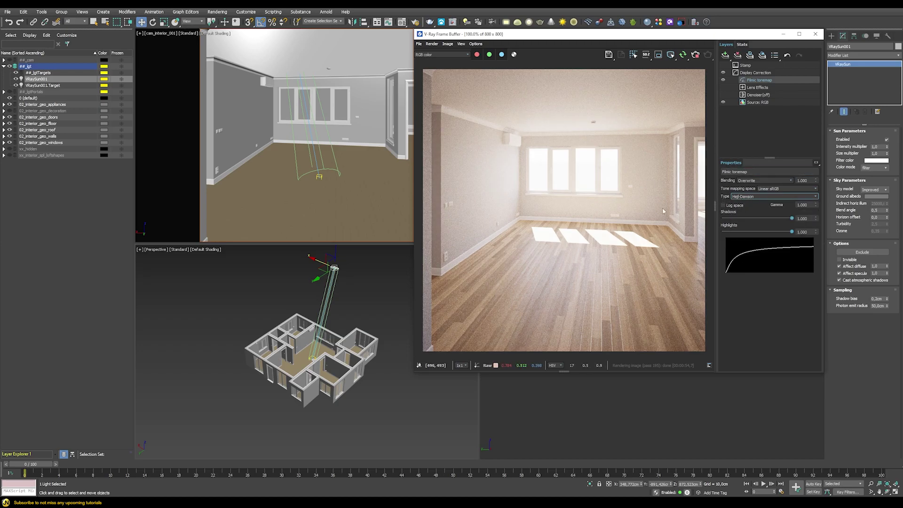
# Compare the rendered room with and without the Filmic tonemap layer
pyautogui.click(724, 81)
pyautogui.click(724, 81)
pyautogui.click(724, 81)
pyautogui.click(724, 81)
pyautogui.click(724, 81)
pyautogui.click(724, 81)
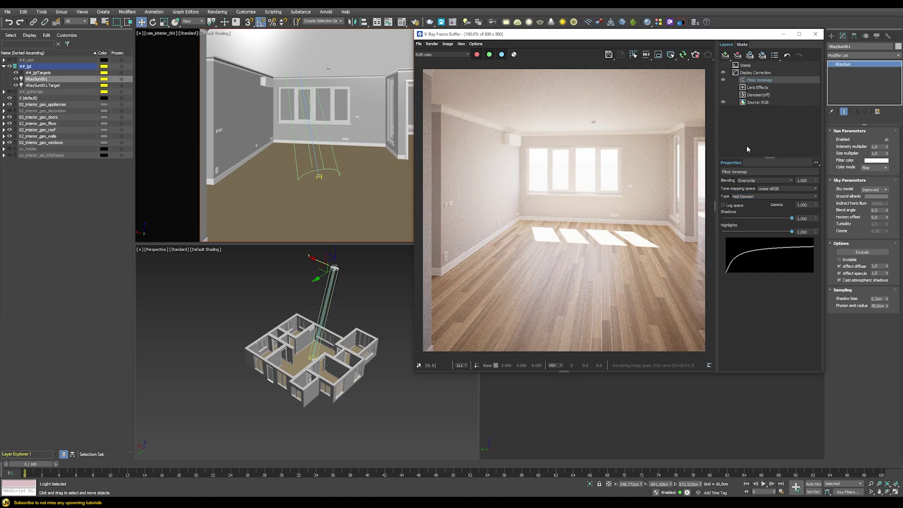
# Add a White Balance layer below the Filmic tonemap, set its temperature to 6000, and compare the image with and without it
pyautogui.click(755, 73)
pyautogui.rightClick(760, 74)
pyautogui.moveTo(781, 119)
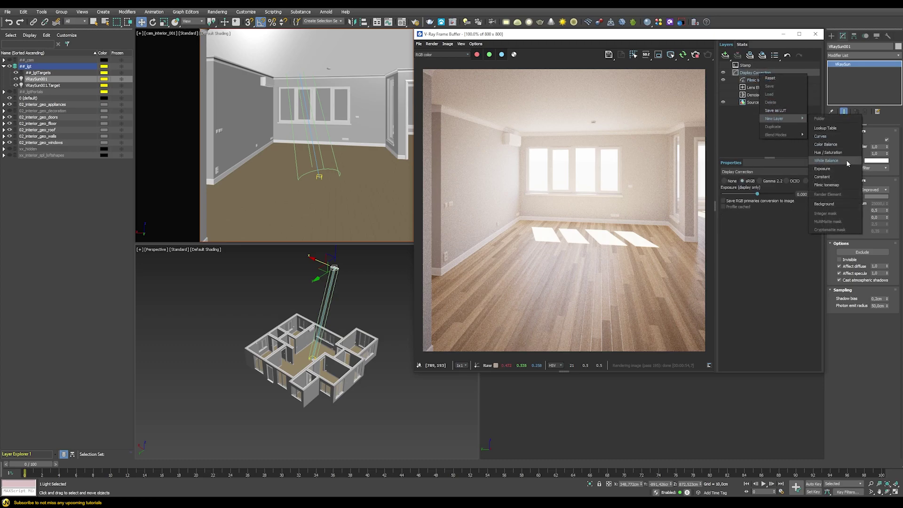
pyautogui.click(827, 160)
pyautogui.moveTo(758, 80)
pyautogui.mouseDown()
pyautogui.moveTo(759, 101)
pyautogui.moveTo(763, 91)
pyautogui.mouseUp()
pyautogui.moveTo(758, 195); pyautogui.dragTo(754, 196)
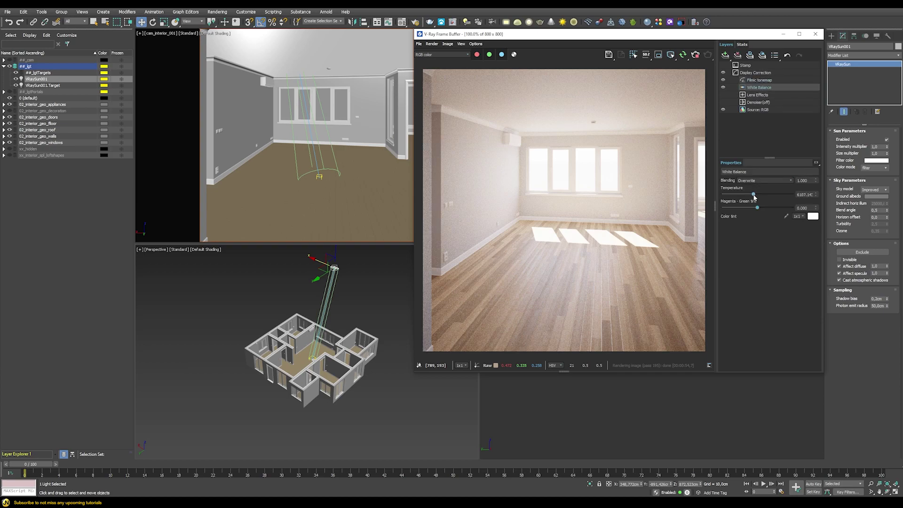
pyautogui.doubleClick(804, 195)
pyautogui.write('6000')
pyautogui.press('Return')
pyautogui.click(724, 88)
pyautogui.click(723, 87)
# Disable the VRaySun and keep the VRaySky environment map in use so that only the sky lights the room
pyautogui.press('8')
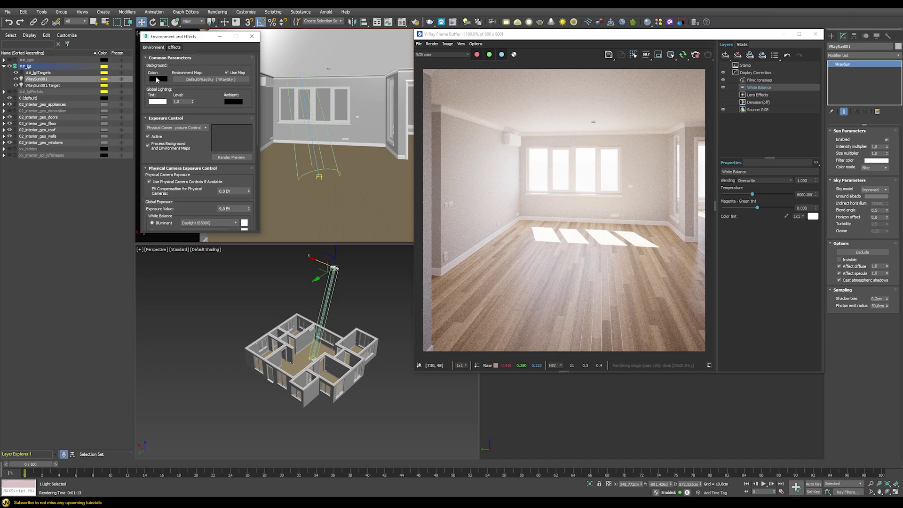
pyautogui.click(887, 139)
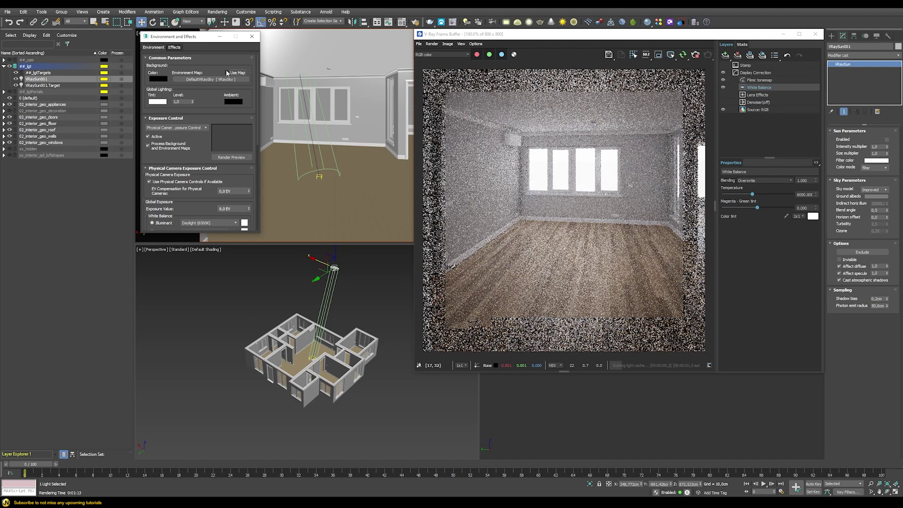
pyautogui.click(226, 73)
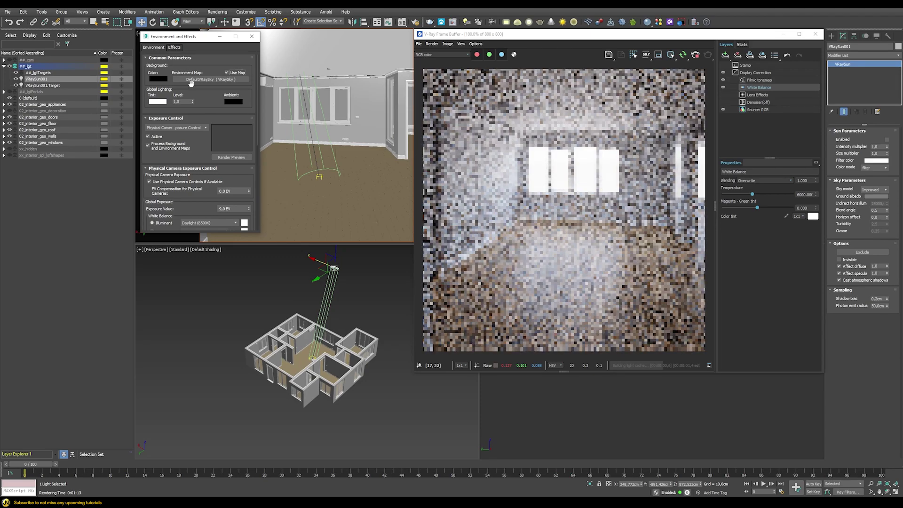
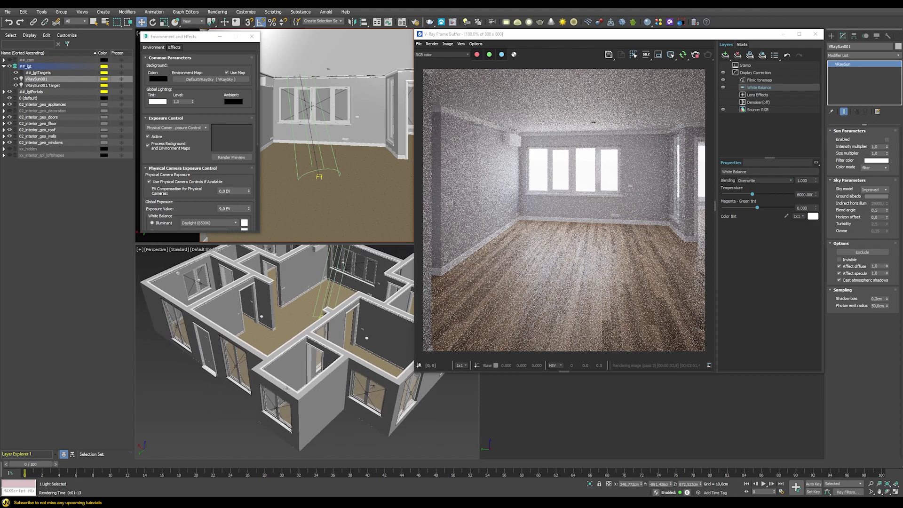
# Enable the three window portal light groups in the V-Ray Light Lister
pyautogui.click(466, 21)
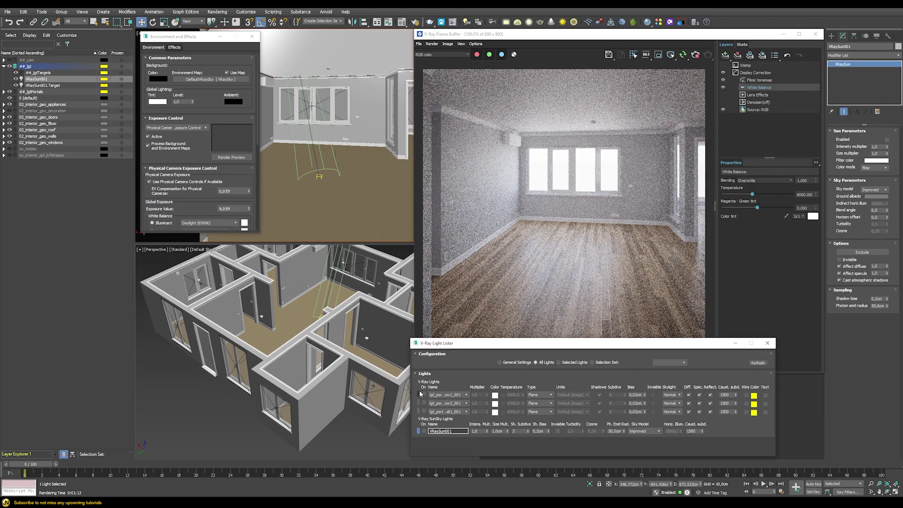
pyautogui.click(418, 395)
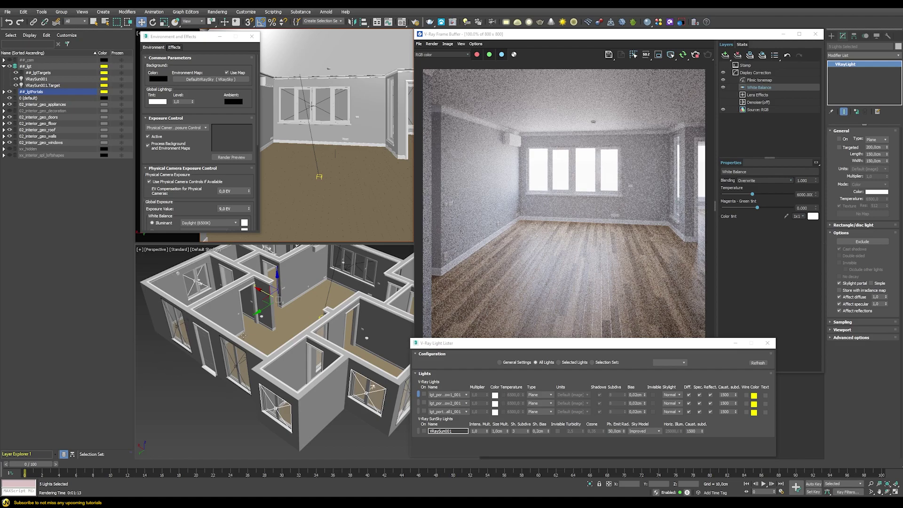
pyautogui.moveTo(357, 422); pyautogui.dragTo(313, 422, button='middle')
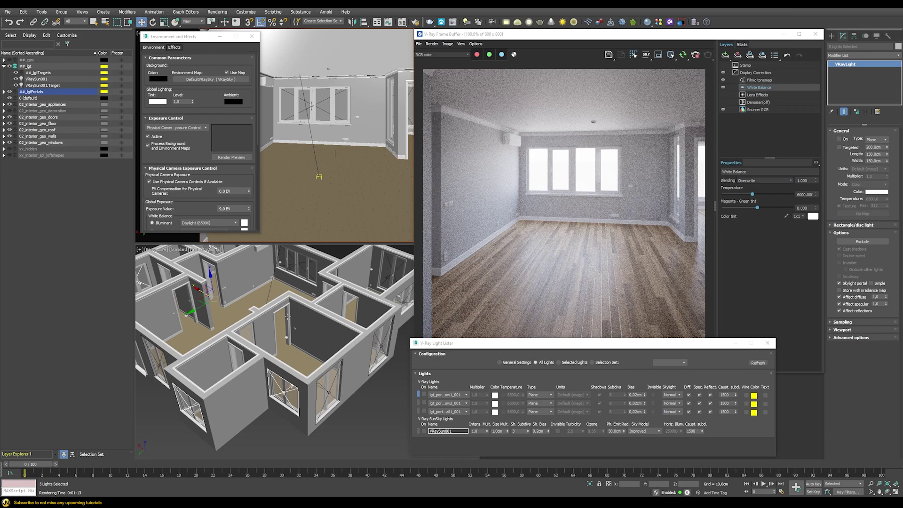
pyautogui.moveTo(307, 325); pyautogui.dragTo(331, 332, button='middle')
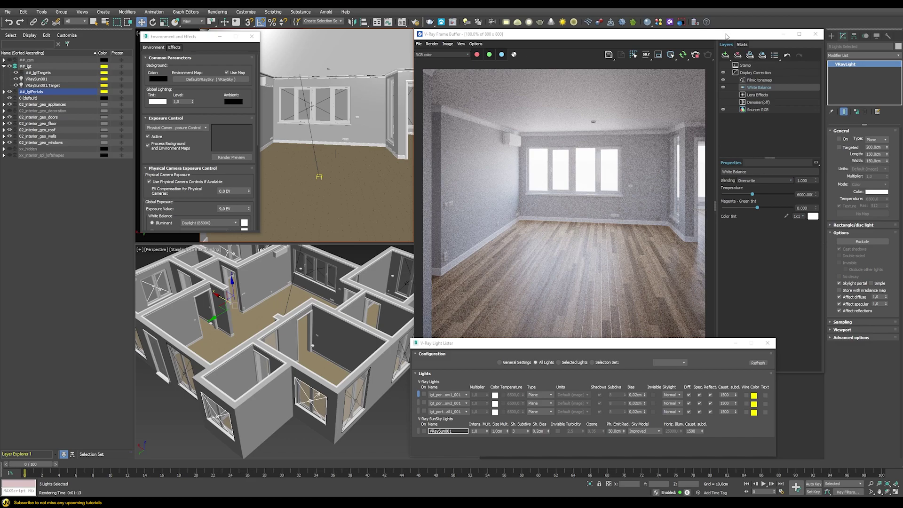
pyautogui.click(611, 282)
pyautogui.click(515, 382)
pyautogui.click(423, 404)
pyautogui.click(424, 412)
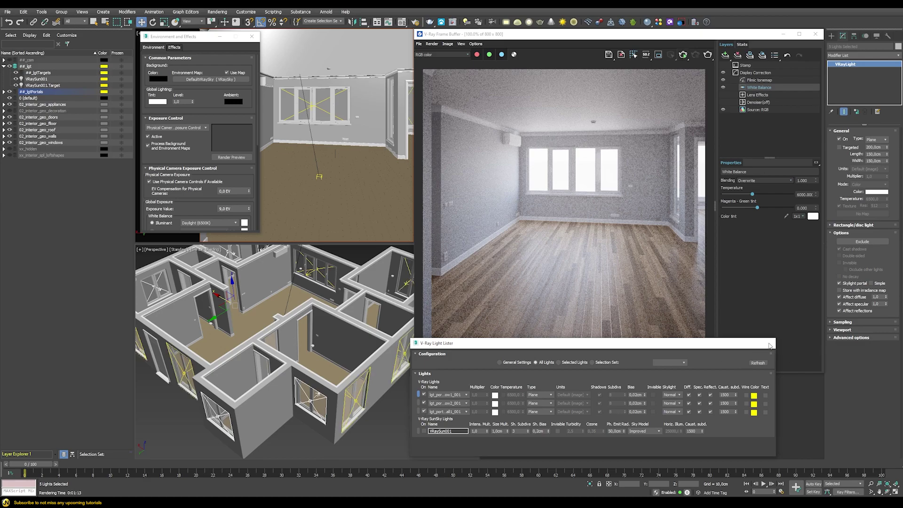
pyautogui.click(768, 343)
# Render the room with the portal lights on and inspect the noise on the wall beside the window
pyautogui.hotkey('shift', 'q')
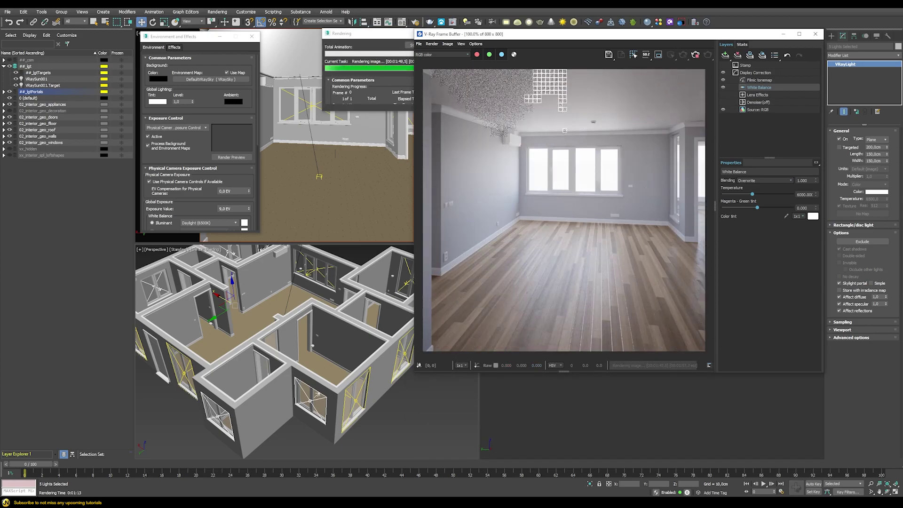
pyautogui.scroll(1, 460, 184)
pyautogui.scroll(2, 460, 184)
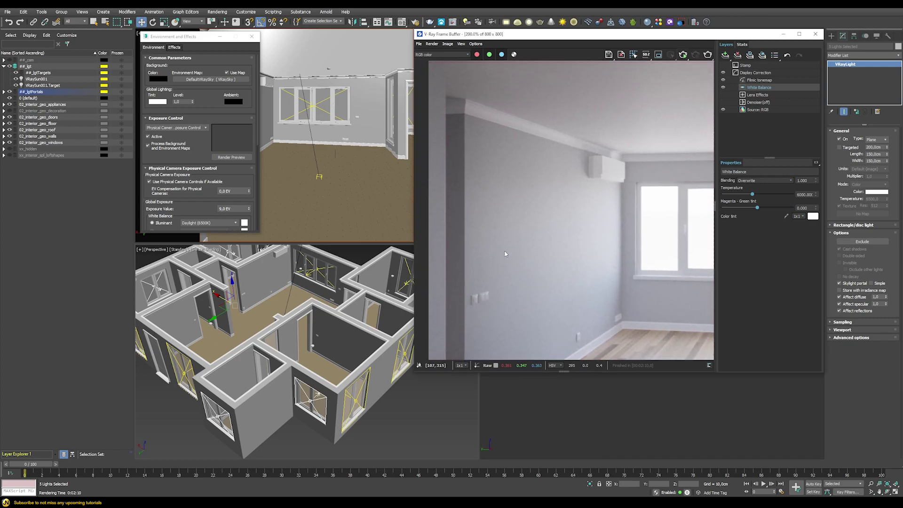
pyautogui.scroll(-2, 569, 177)
pyautogui.scroll(-2, 619, 163)
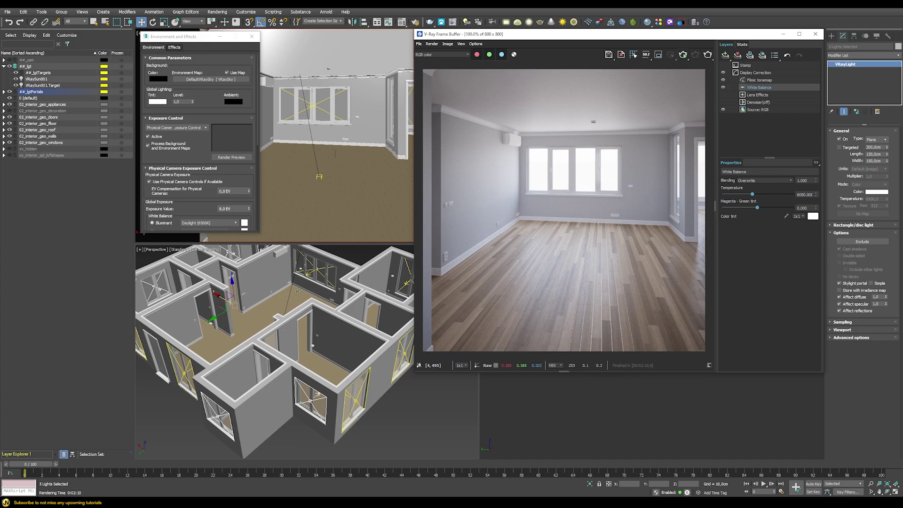
# Turn off the three portal light groups in the V-Ray Light Lister and hide the ##_lgtPortals layer
pyautogui.scroll(-8, 318, 390)
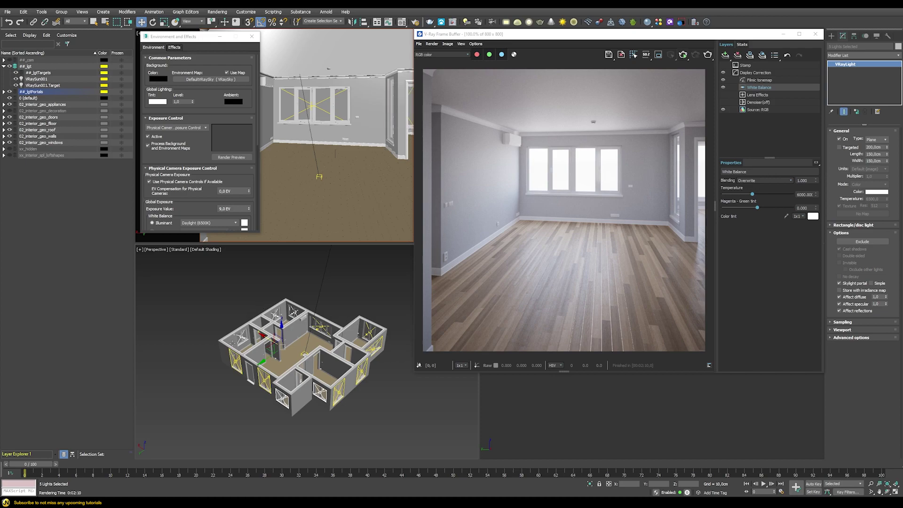
pyautogui.click(466, 21)
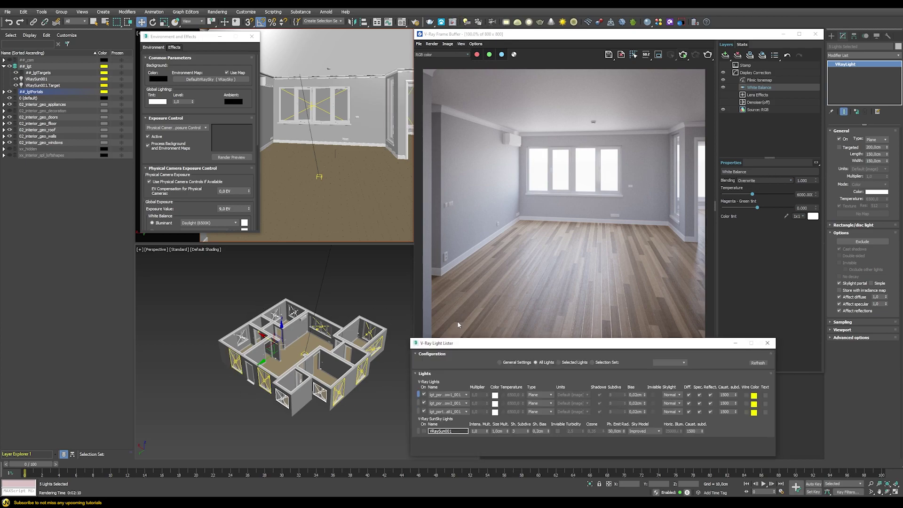
pyautogui.click(424, 395)
pyautogui.click(424, 403)
pyautogui.click(425, 412)
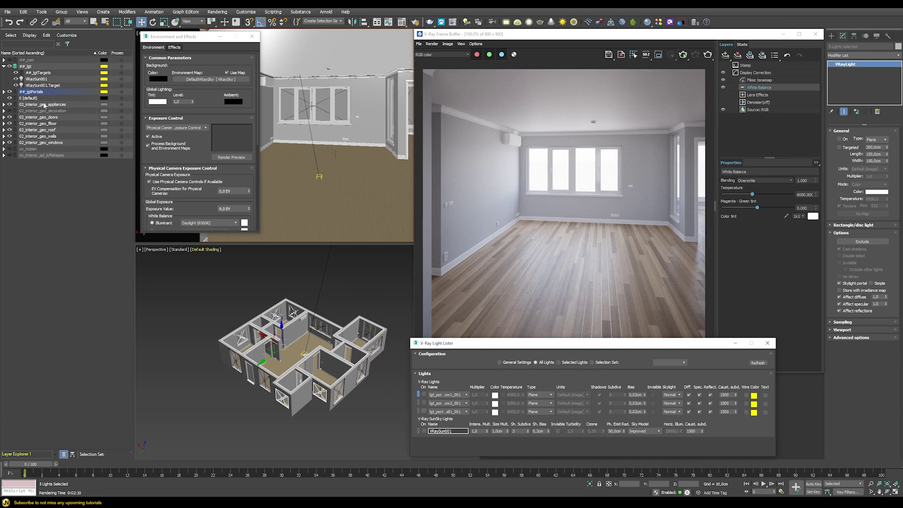
pyautogui.click(287, 290)
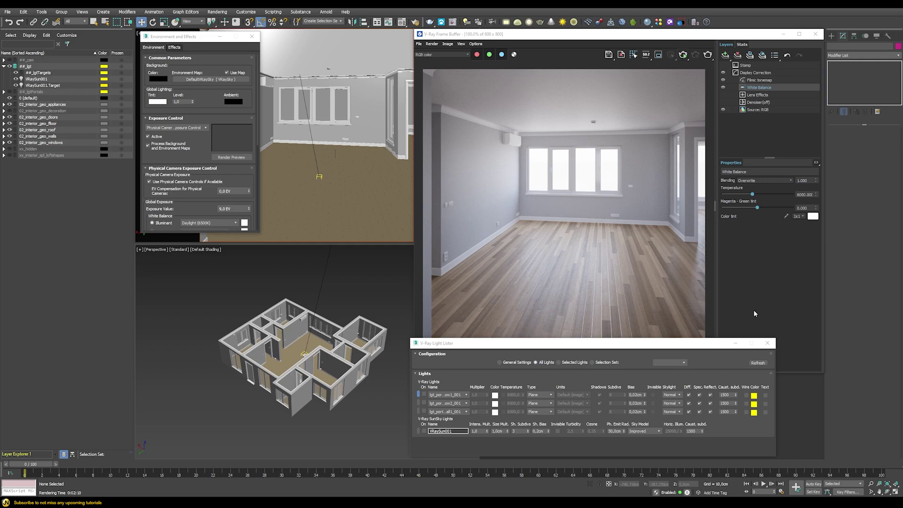
pyautogui.click(768, 343)
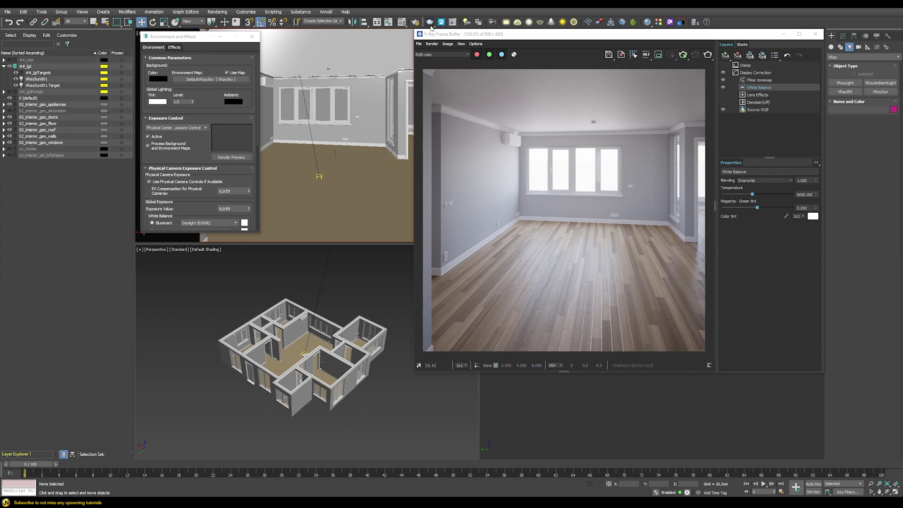
# Place a V-Ray dome light beside the apartment and assign the environment's VRaySky map as its texture
pyautogui.click(517, 23)
pyautogui.click(343, 291)
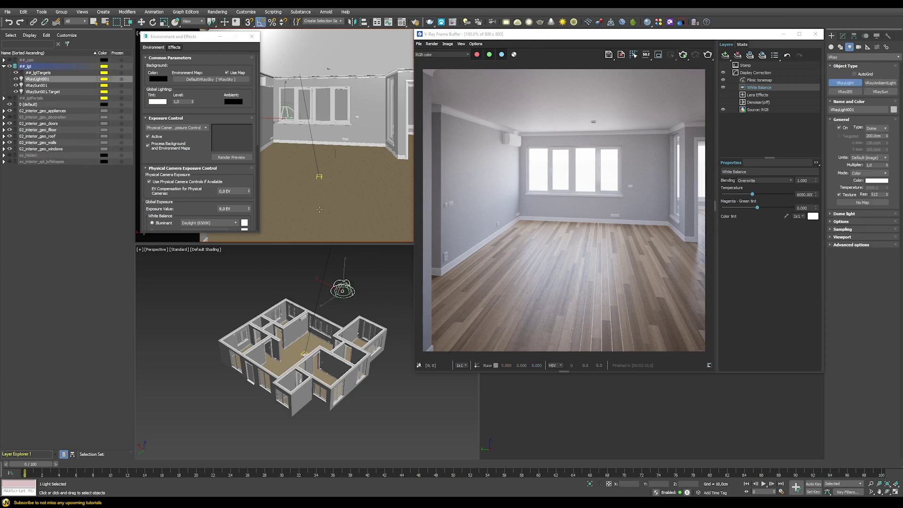
pyautogui.moveTo(211, 79); pyautogui.dragTo(876, 206)
pyautogui.click(433, 271)
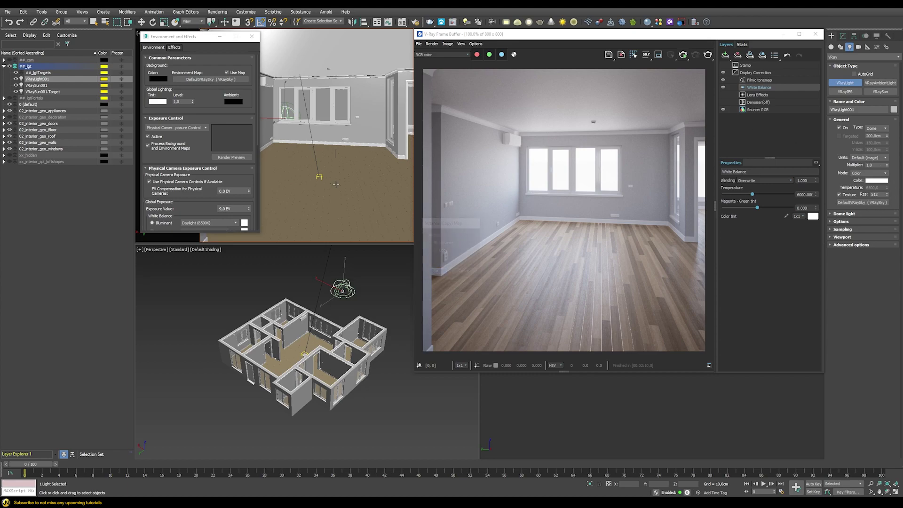
# Clear the VRaySky map from the scene's environment background and close the environment settings
pyautogui.rightClick(219, 80)
pyautogui.click(242, 104)
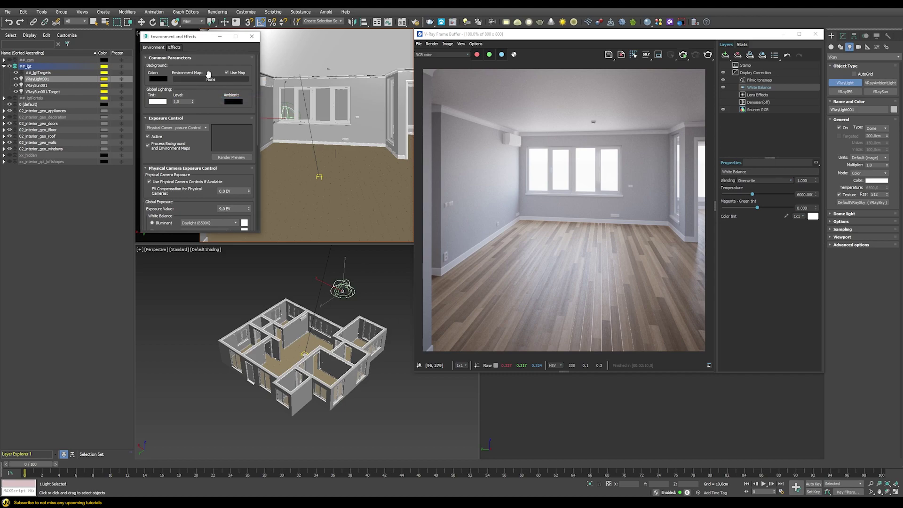
pyautogui.click(252, 37)
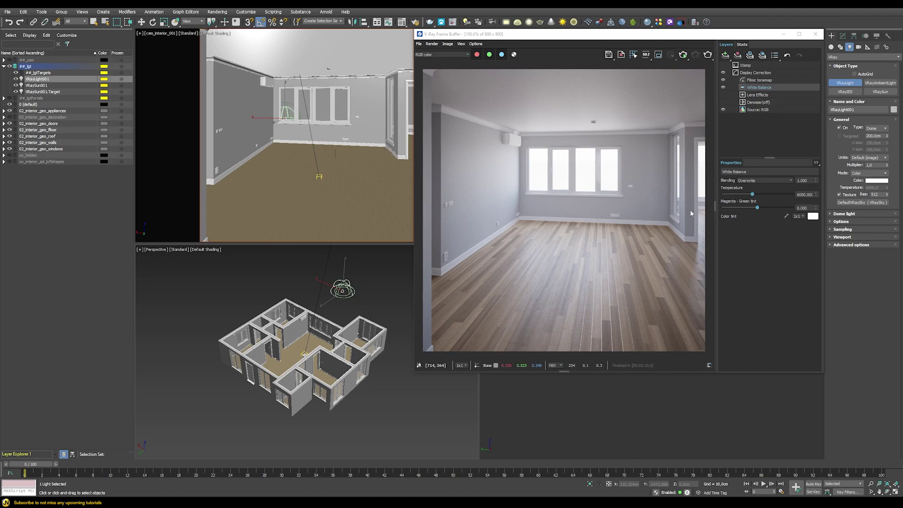
# Check the dome light's advanced options and enable Adaptive dome in its dome settings
pyautogui.click(842, 37)
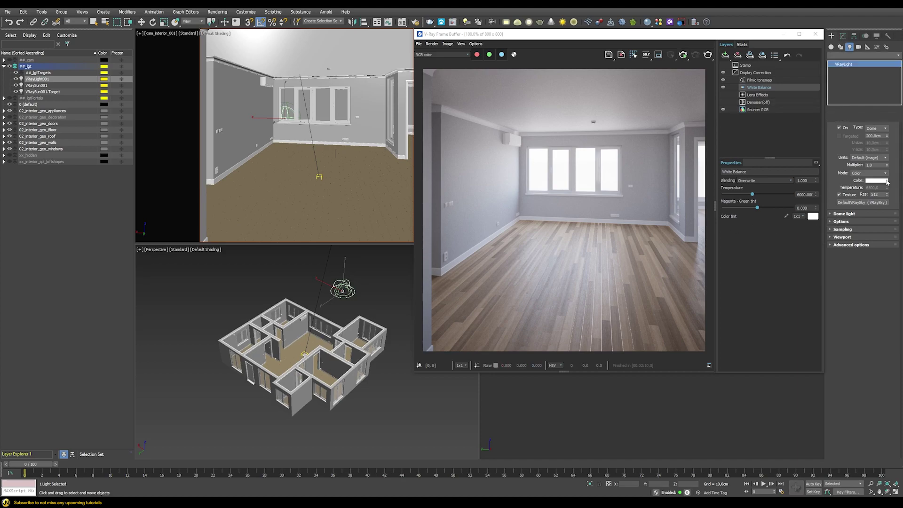
pyautogui.click(849, 256)
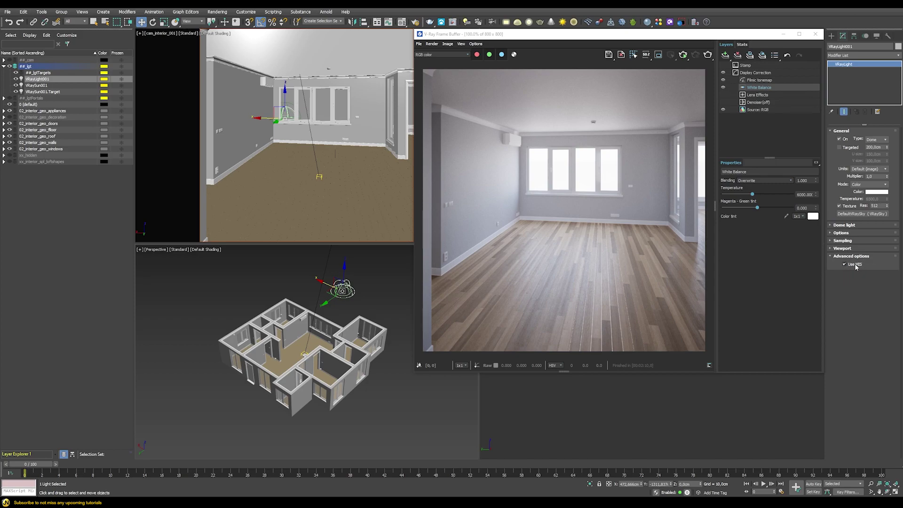
pyautogui.click(853, 257)
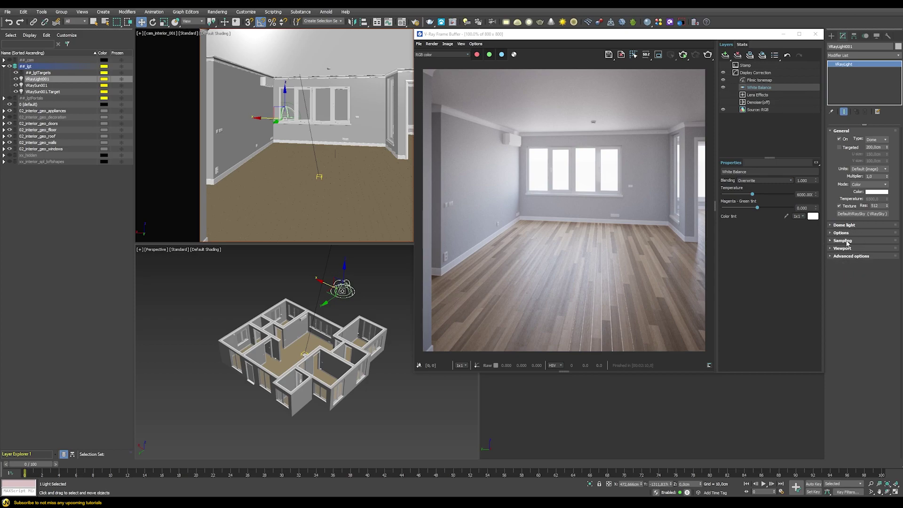
pyautogui.click(850, 226)
pyautogui.click(840, 292)
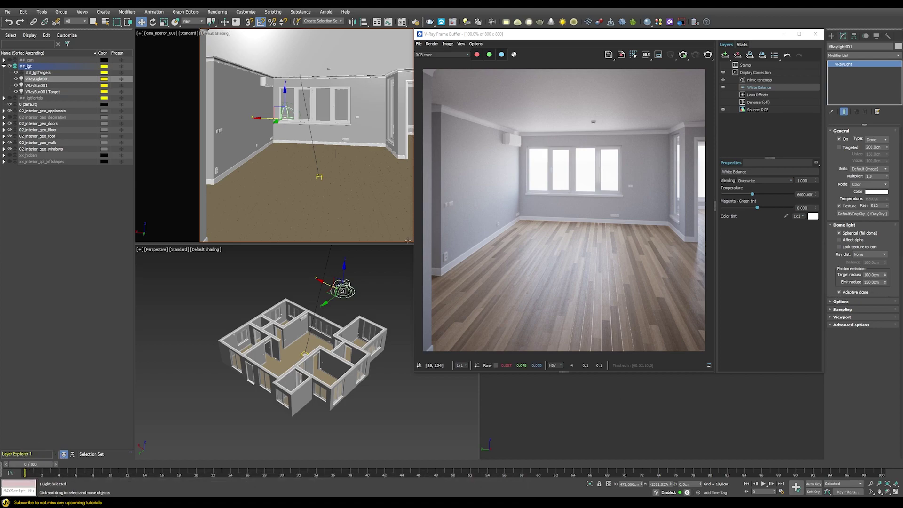
# Enable the V-Ray sun again and start an interactive render of the room
pyautogui.click(56, 85)
pyautogui.click(887, 140)
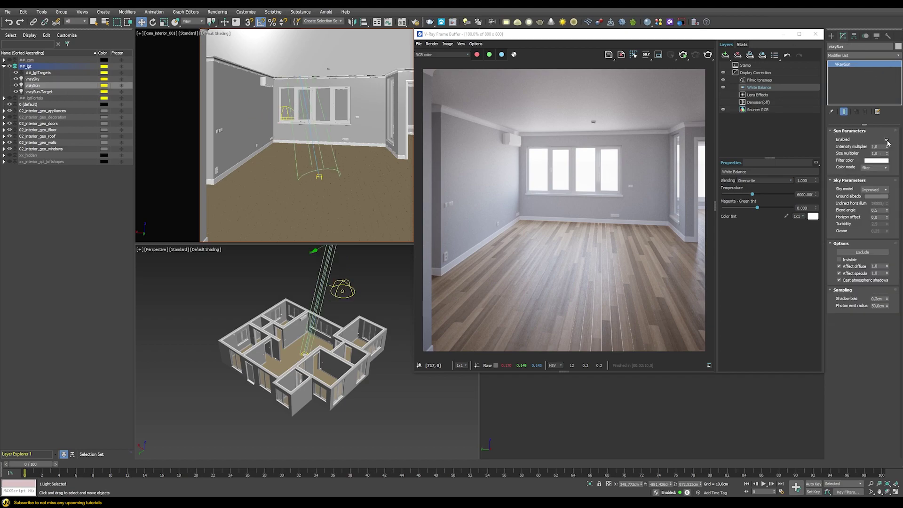
pyautogui.click(683, 55)
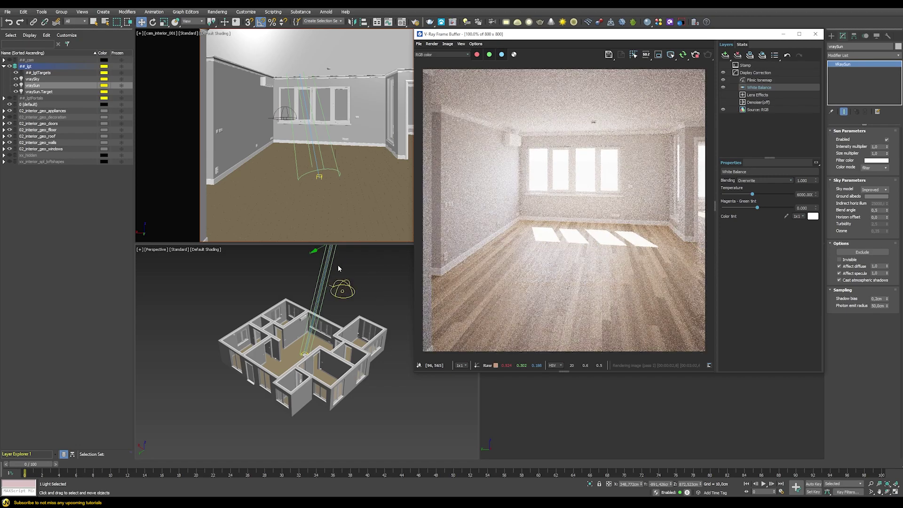
# Lower the sun to a height of about 543 cm so its light reaches deeper into the room, and stop the interactive render
pyautogui.moveTo(324, 271); pyautogui.dragTo(304, 316, button='middle')
pyautogui.moveTo(301, 271); pyautogui.dragTo(319, 295)
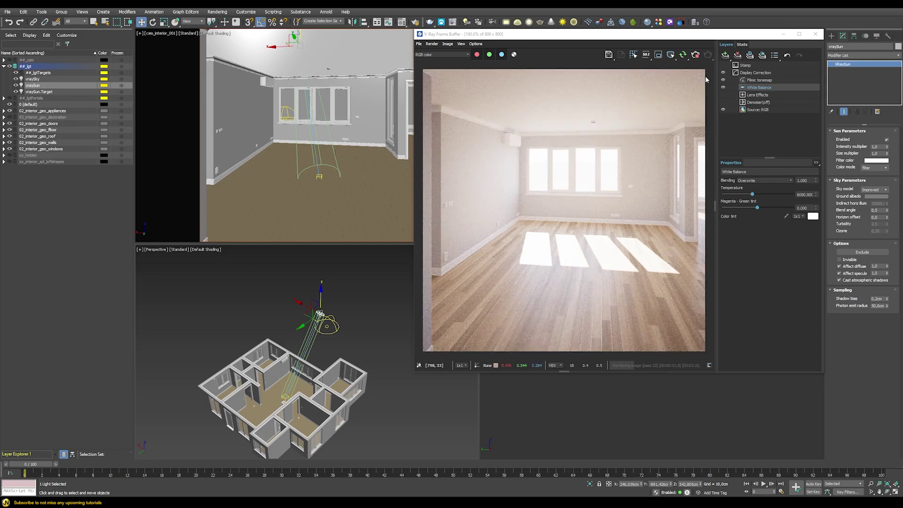
pyautogui.click(696, 54)
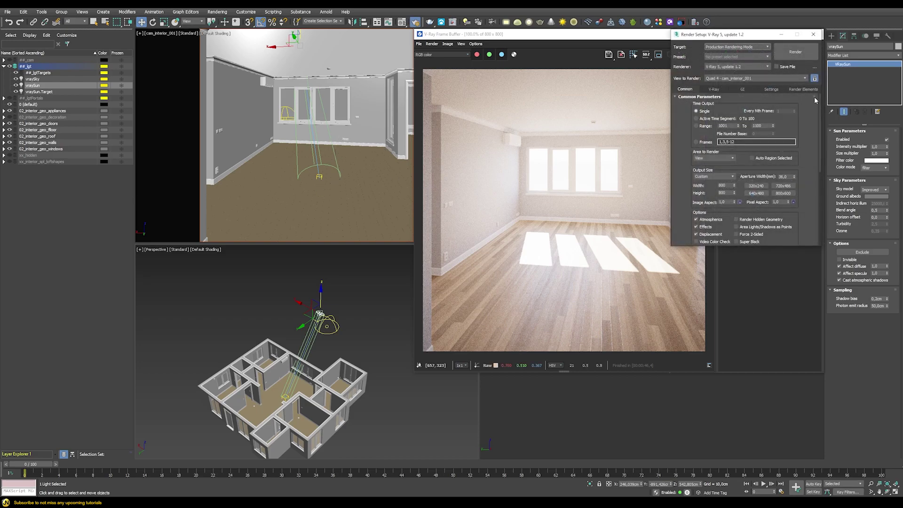
# Turn on VRayVFB for the denoiser render element and restart the interactive render
pyautogui.click(804, 90)
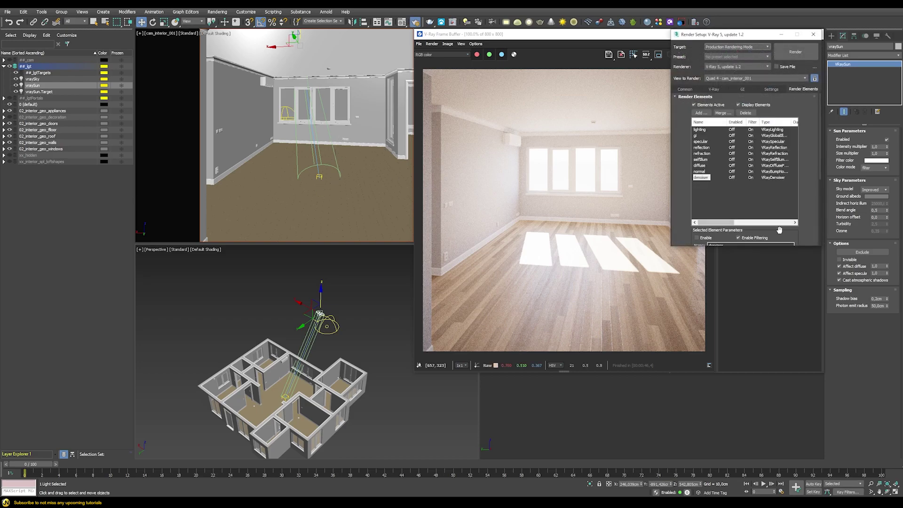
pyautogui.scroll(-3, 724, 165)
pyautogui.moveTo(808, 212); pyautogui.dragTo(812, 168)
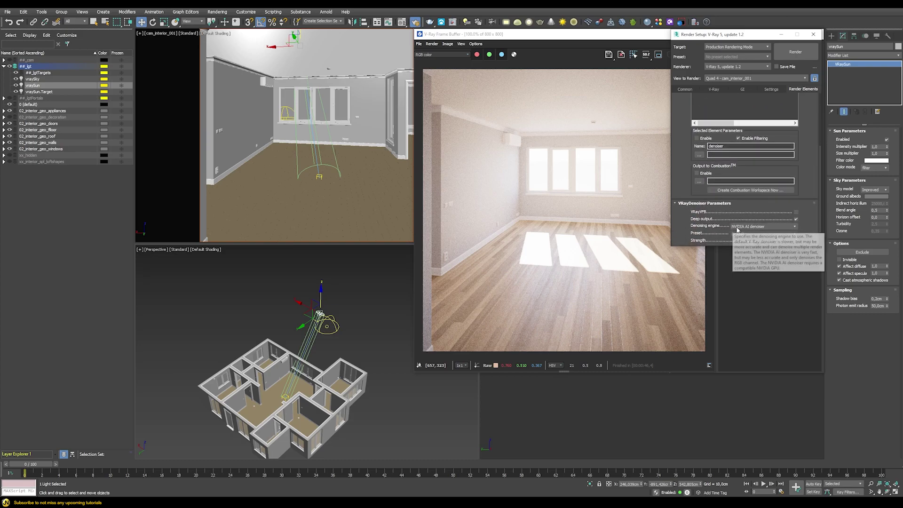
pyautogui.click(796, 212)
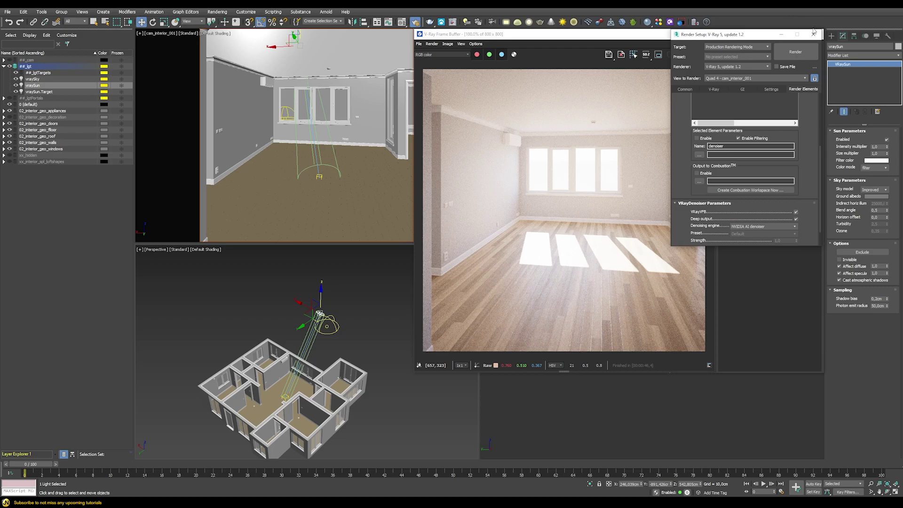
pyautogui.click(813, 34)
pyautogui.click(684, 55)
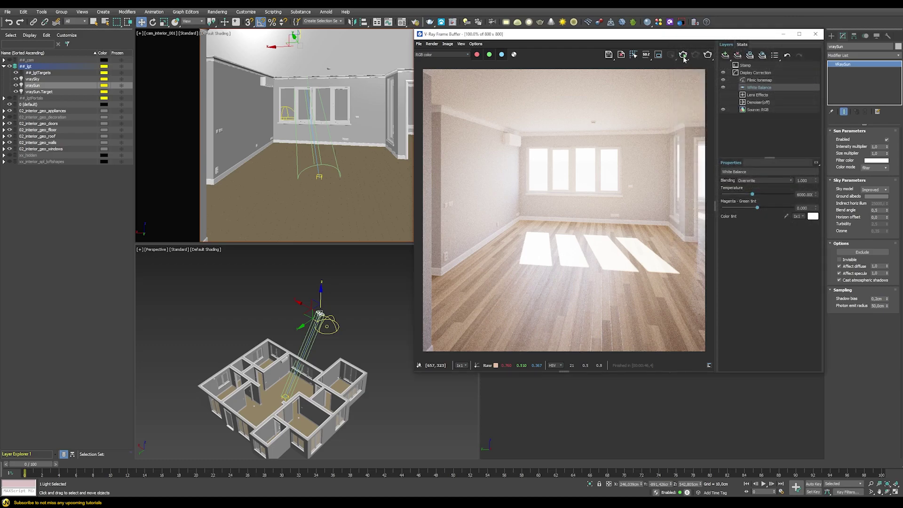
pyautogui.click(684, 55)
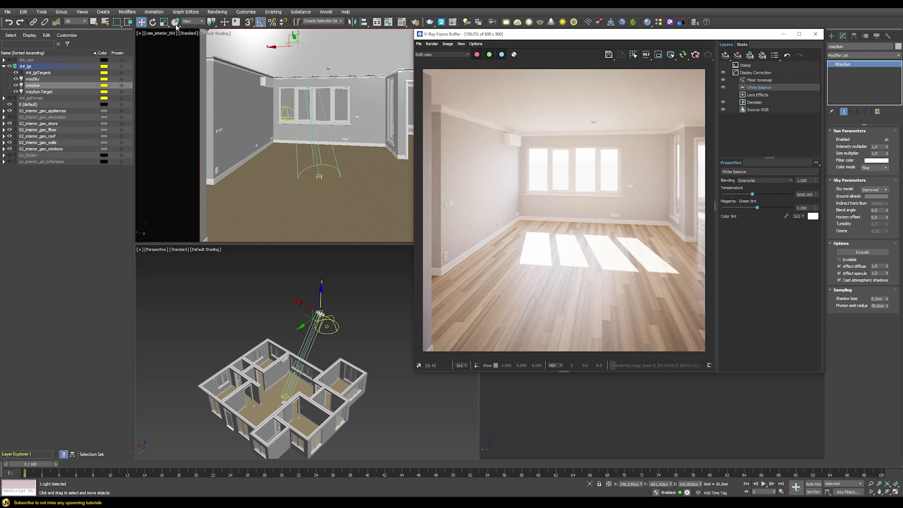
# Switch the camera viewport to a perspective view framing the windows and the doorway to the next room
pyautogui.click(162, 33)
pyautogui.click(168, 61)
pyautogui.keyDown('alt'); pyautogui.moveTo(282, 123); pyautogui.dragTo(312, 146, button='middle'); pyautogui.keyUp('alt')
pyautogui.scroll(3, 296, 135)
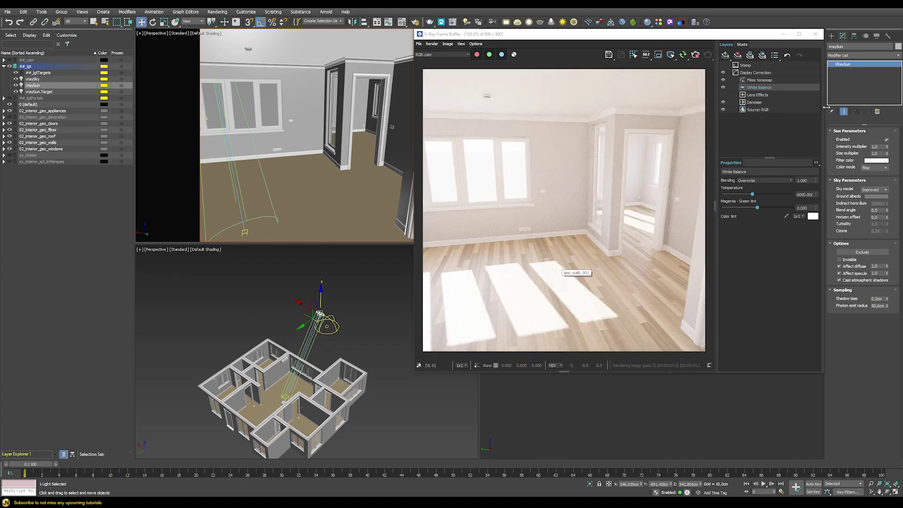
# Enable bloom/glare in the Lens Effects layer and set its intensity to 1
pyautogui.click(766, 95)
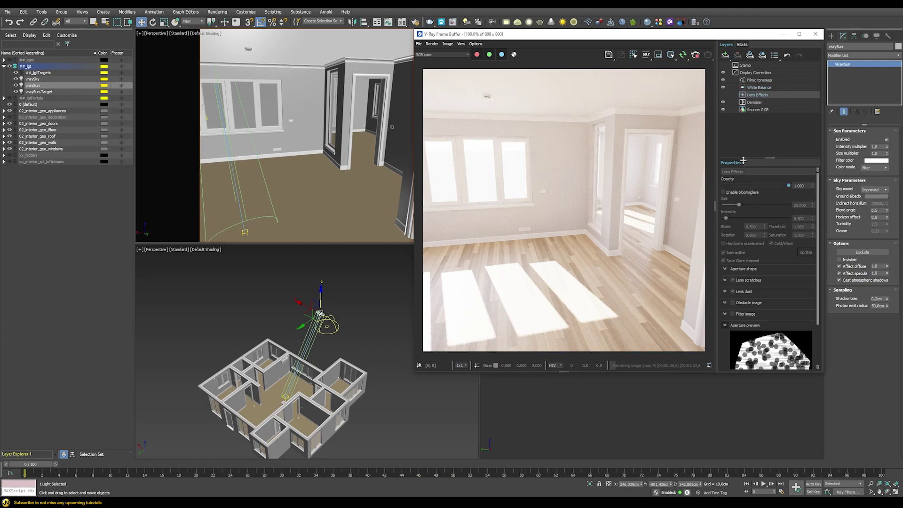
pyautogui.click(723, 192)
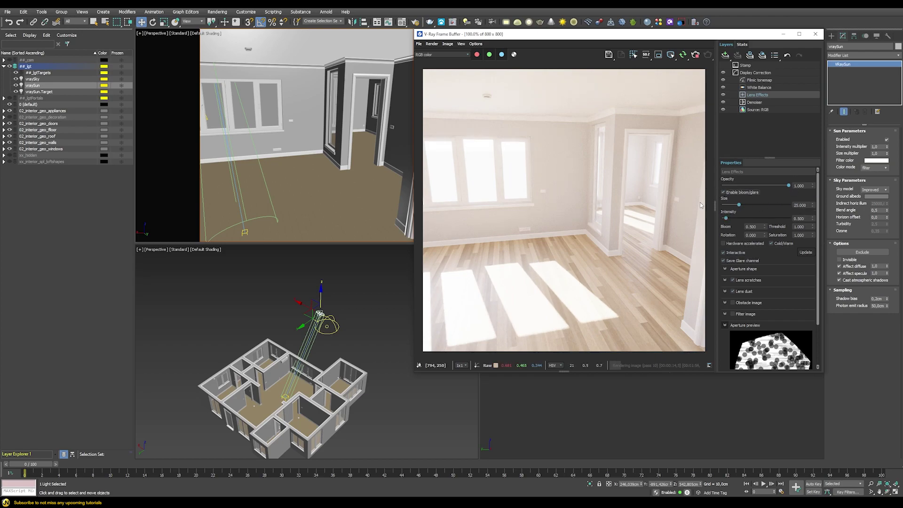
pyautogui.click(800, 219)
pyautogui.press('Return')
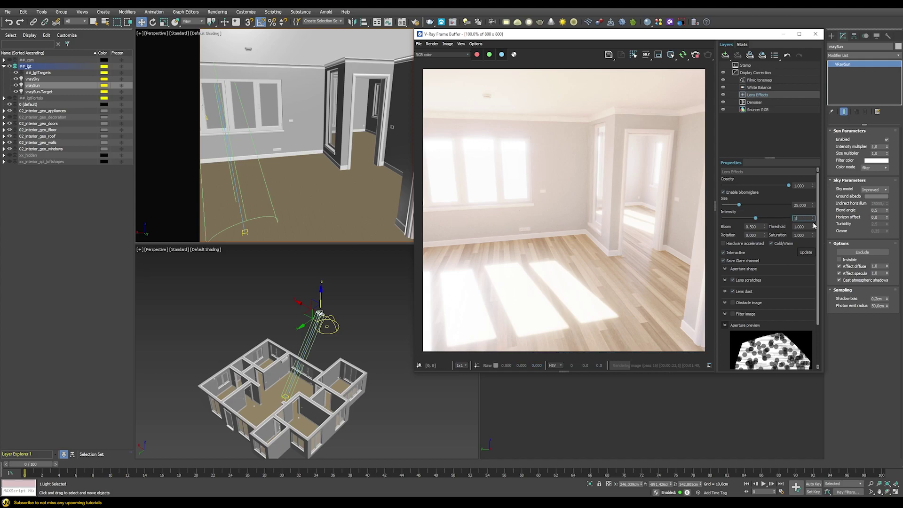
pyautogui.write('1')
pyautogui.press('Return')
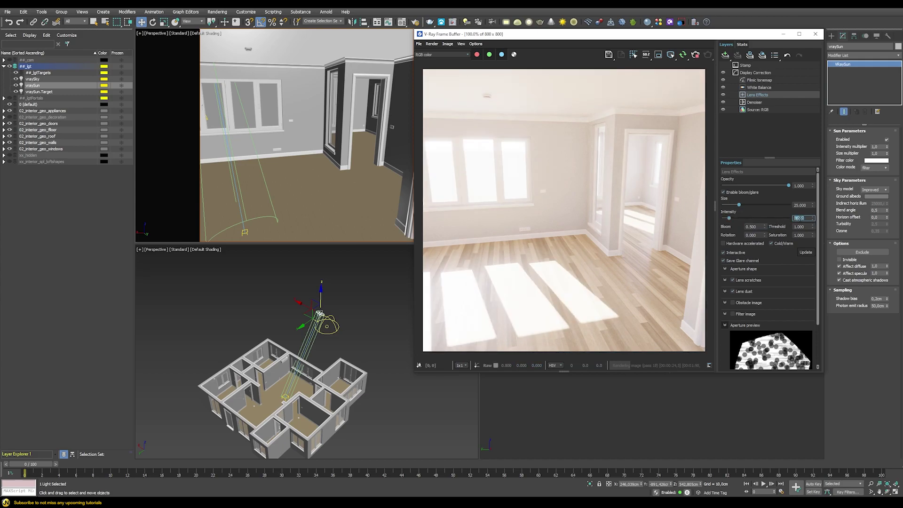
# Set the bloom/glare intensity to 0.5 and check the effect in the adjoining room and at the living room windows
pyautogui.write('.5')
pyautogui.press('Return')
pyautogui.moveTo(276, 144); pyautogui.dragTo(339, 161, button='middle')
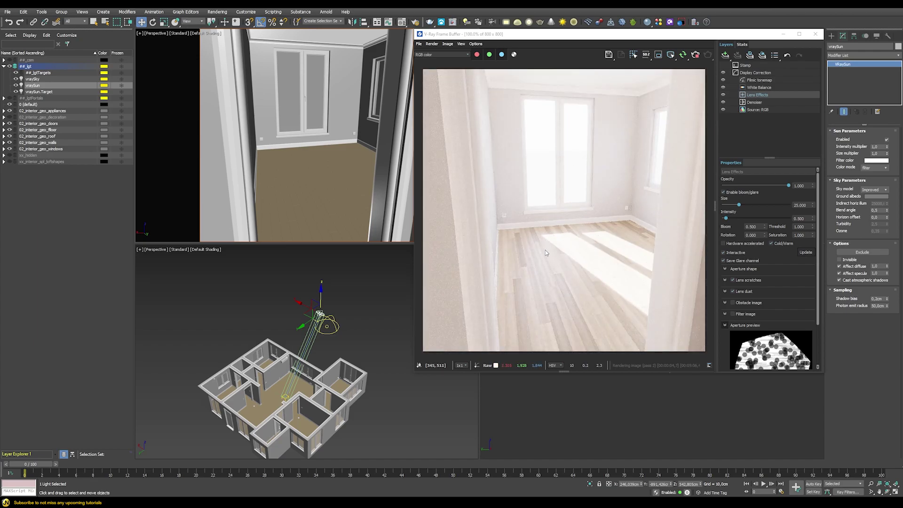
pyautogui.moveTo(358, 158); pyautogui.dragTo(308, 126, button='middle')
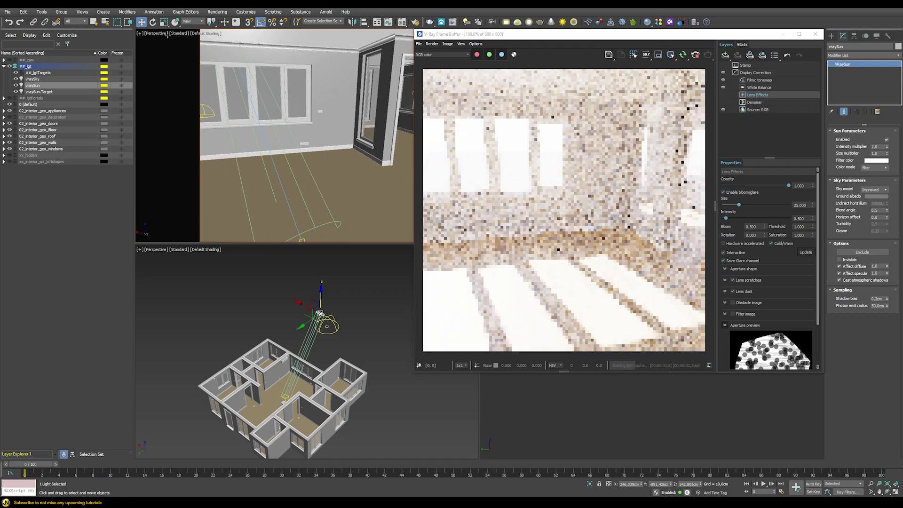
# Switch the upper perspective viewport back to the cam_interior_001 camera
pyautogui.click(155, 33)
pyautogui.moveTo(188, 41)
pyautogui.click(277, 42)
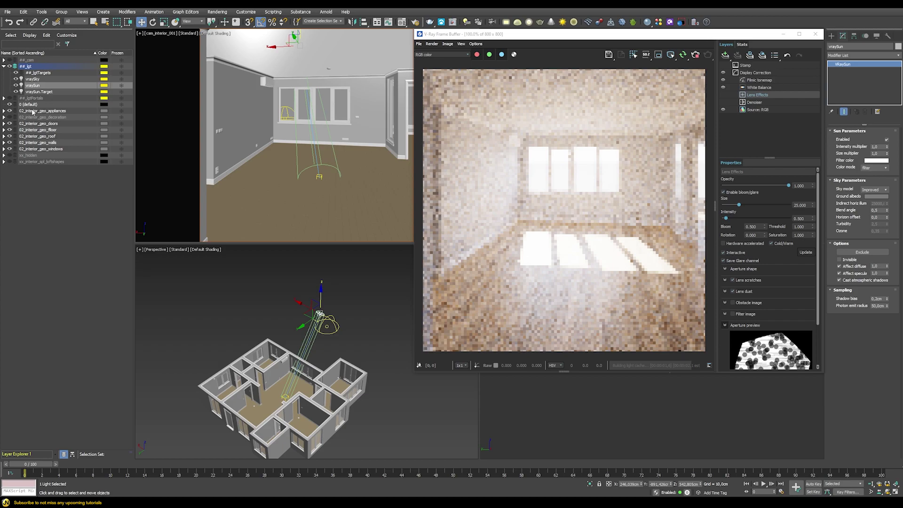
# Show the 02_interior_geo_decoration layer and unhide all objects without unhiding the other layers
pyautogui.click(10, 117)
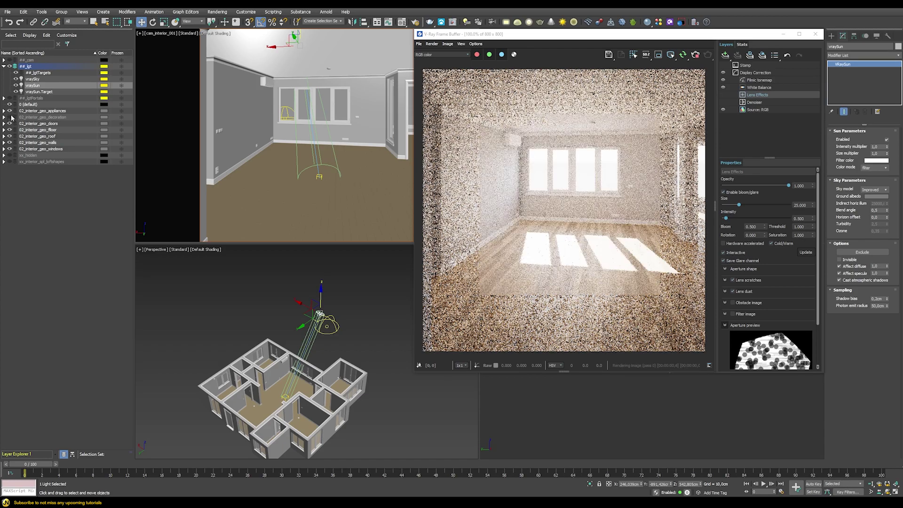
pyautogui.rightClick(250, 117)
pyautogui.click(281, 81)
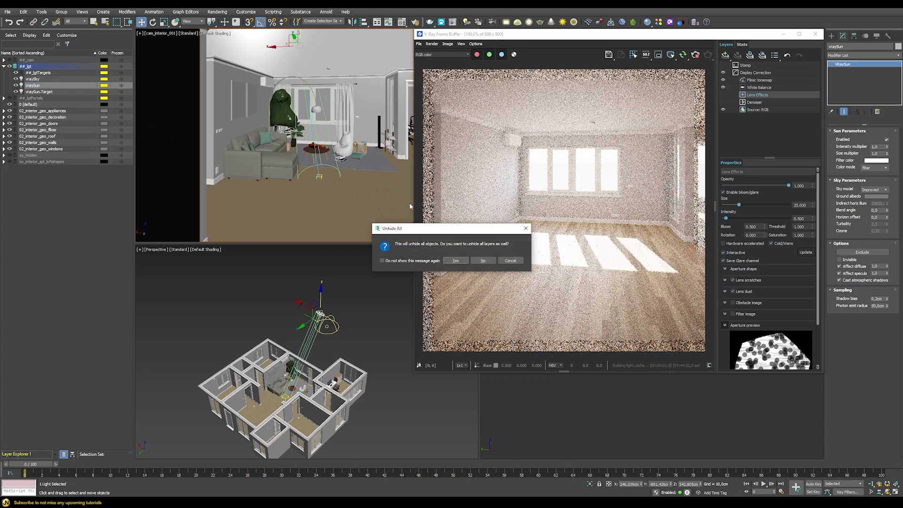
pyautogui.click(485, 261)
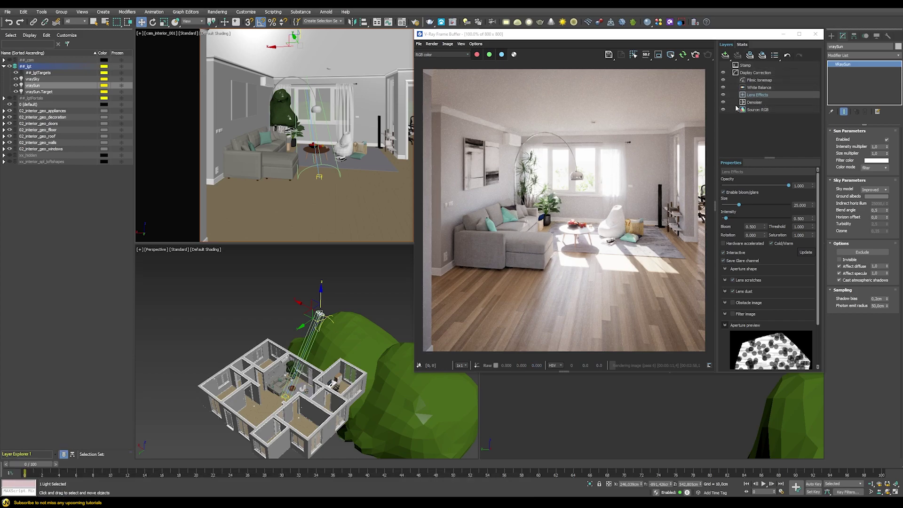
# Add an Exposure layer to the frame buffer's color corrections and raise its contrast slightly
pyautogui.click(755, 73)
pyautogui.rightClick(752, 74)
pyautogui.moveTo(767, 119)
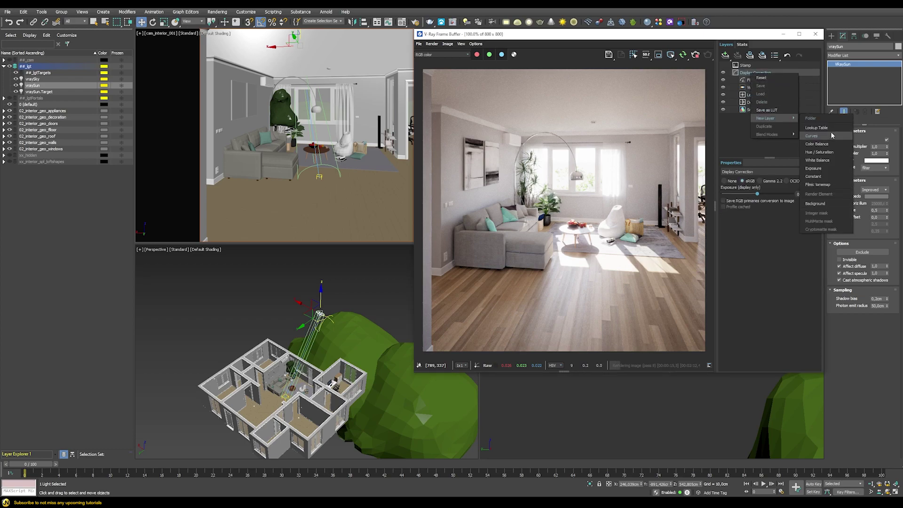
pyautogui.click(819, 161)
pyautogui.moveTo(762, 225); pyautogui.dragTo(762, 221)
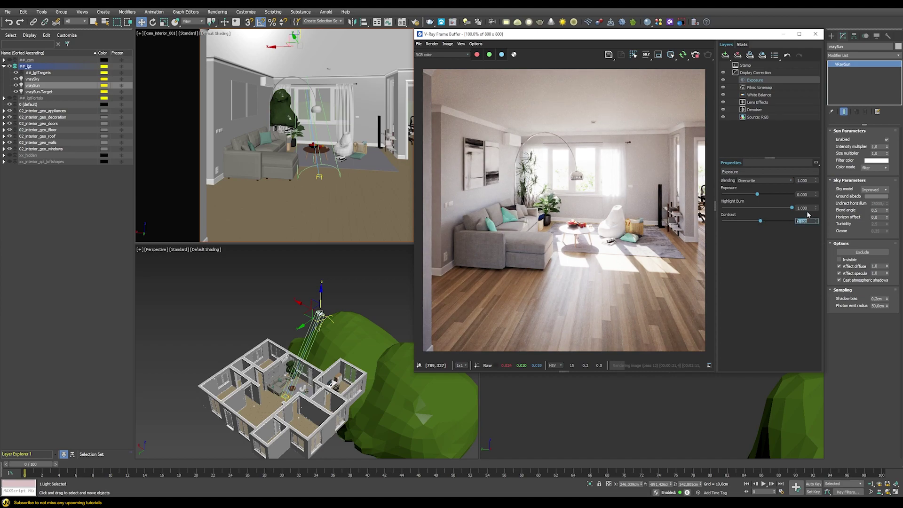
# Add a Hue / Saturation correction layer above Exposure and set its saturation to 0.150
pyautogui.click(750, 73)
pyautogui.rightClick(750, 74)
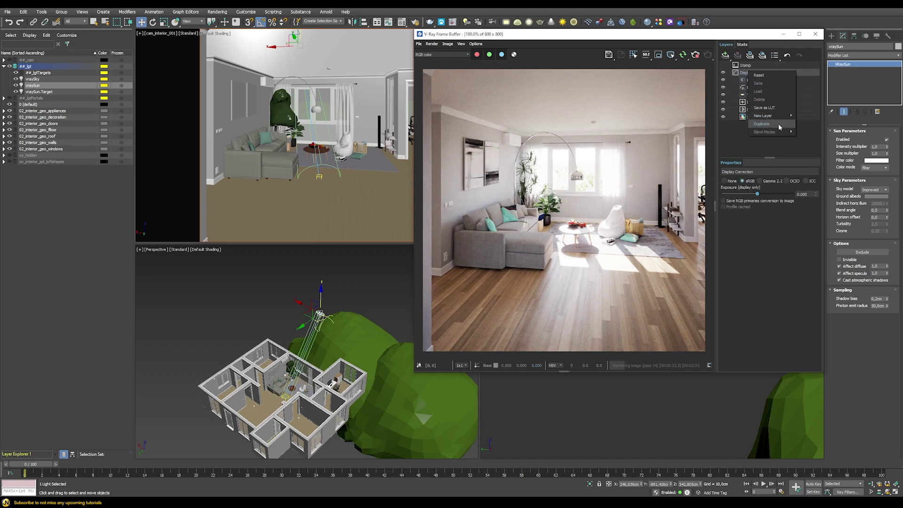
pyautogui.moveTo(776, 116)
pyautogui.click(819, 149)
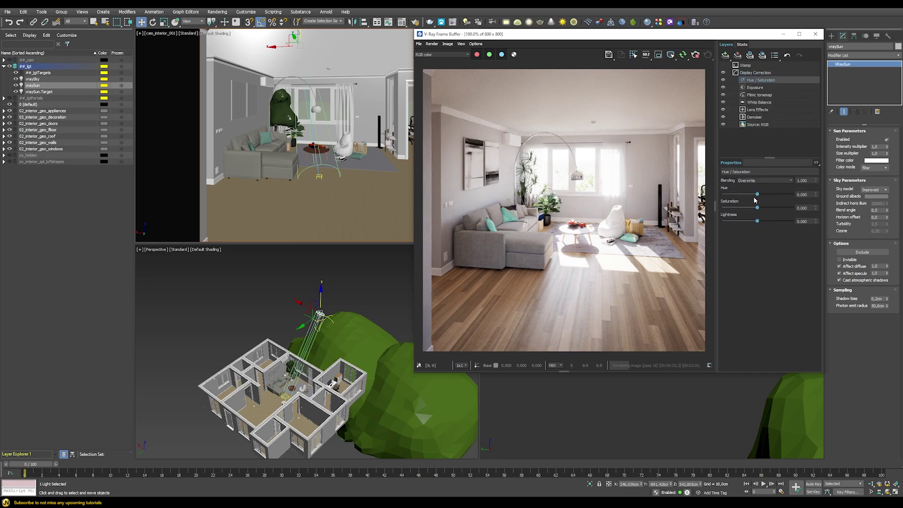
pyautogui.moveTo(758, 207); pyautogui.dragTo(770, 211)
pyautogui.write('5')
pyautogui.press('Return')
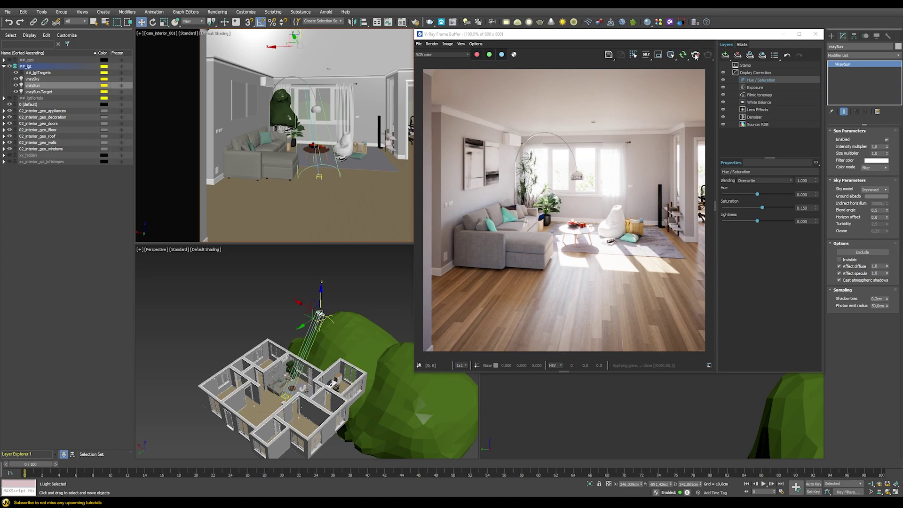
# Delete the vraySky dome light together with vraySun and its target
pyautogui.click(33, 79)
pyautogui.keyDown('shift'); pyautogui.click(38, 93); pyautogui.keyUp('shift')
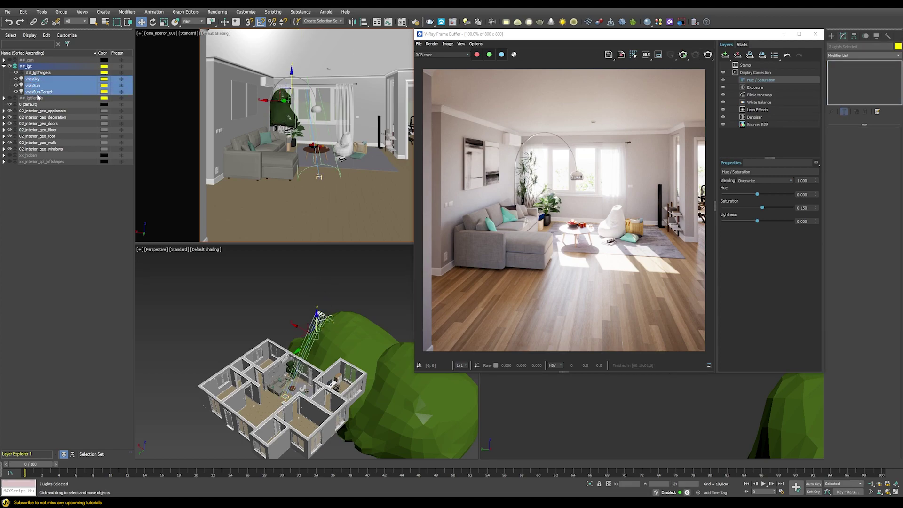
pyautogui.press('Delete')
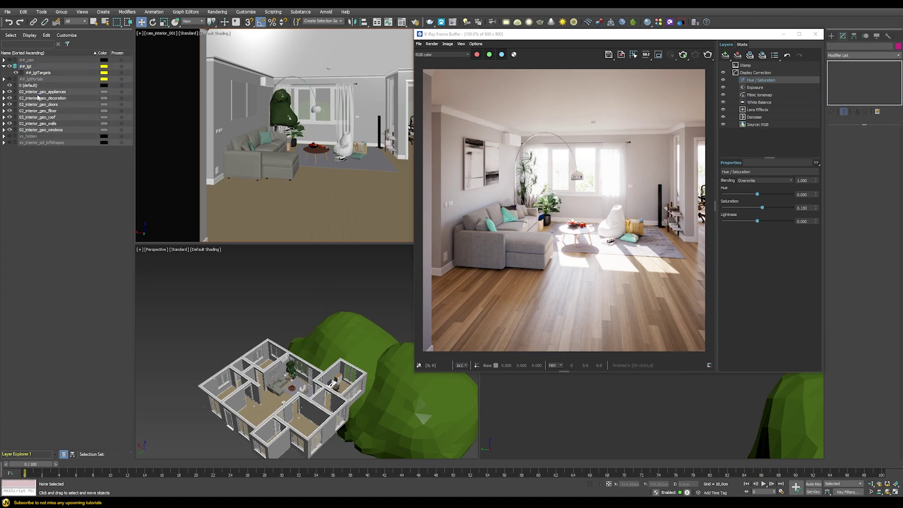
# Import the Day 008 HDRI from the Chaos Cosmos day collection and place it as a dome light beside the apartment
pyautogui.click(670, 23)
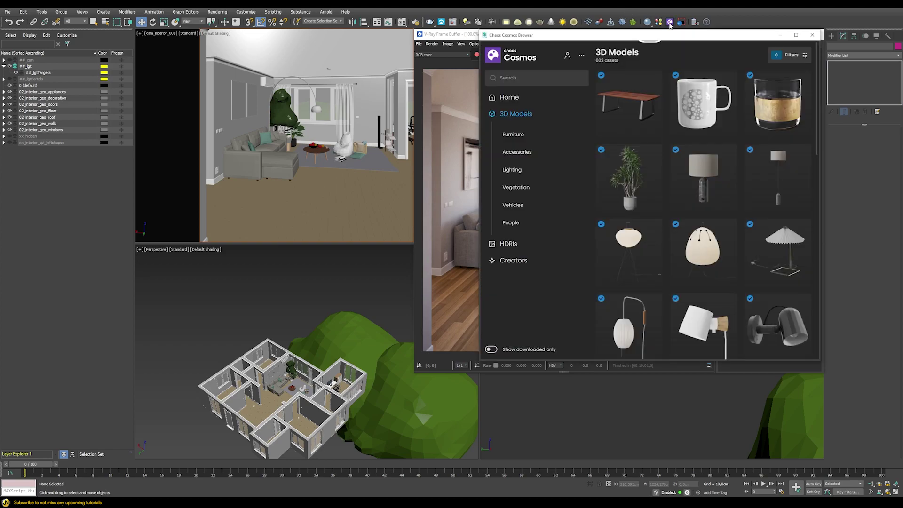
pyautogui.click(509, 244)
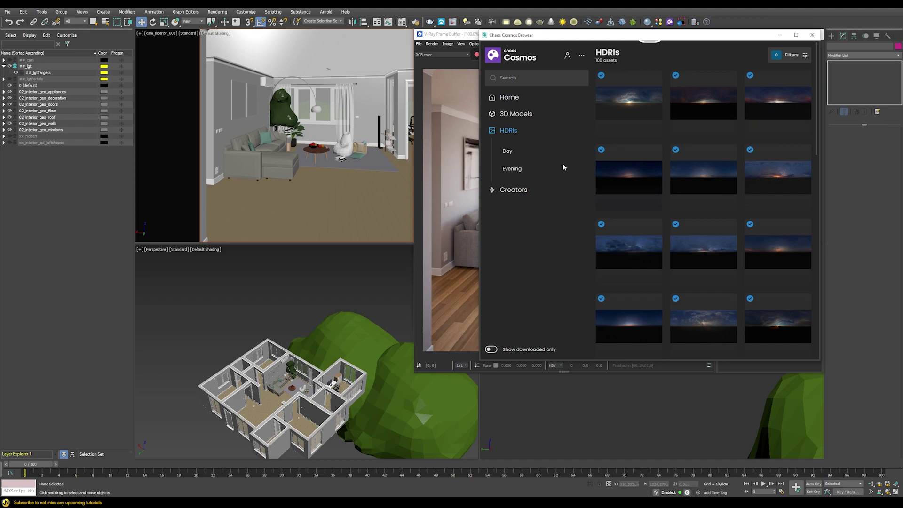
pyautogui.click(507, 152)
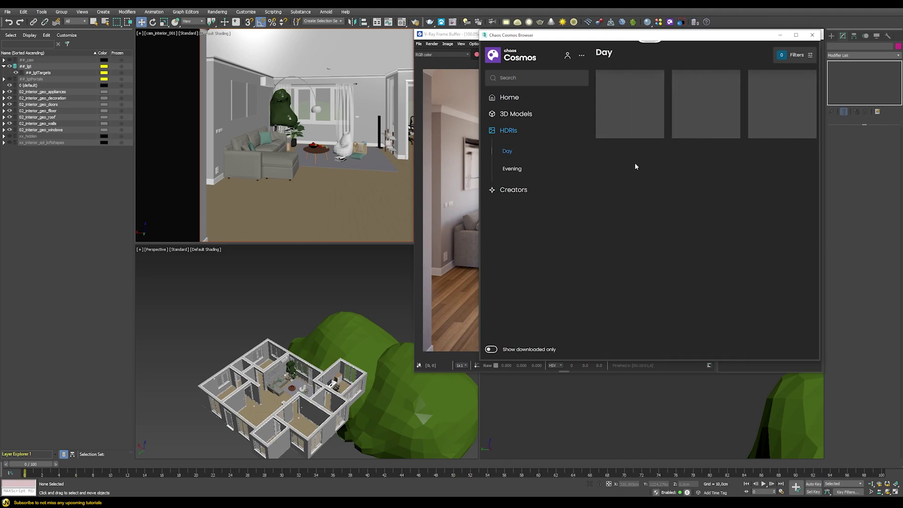
pyautogui.scroll(-5, 636, 249)
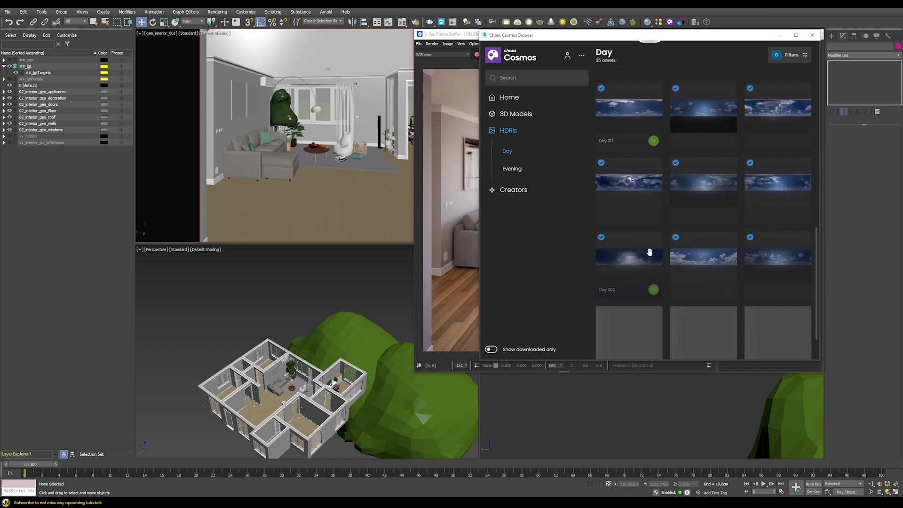
pyautogui.scroll(-5, 651, 245)
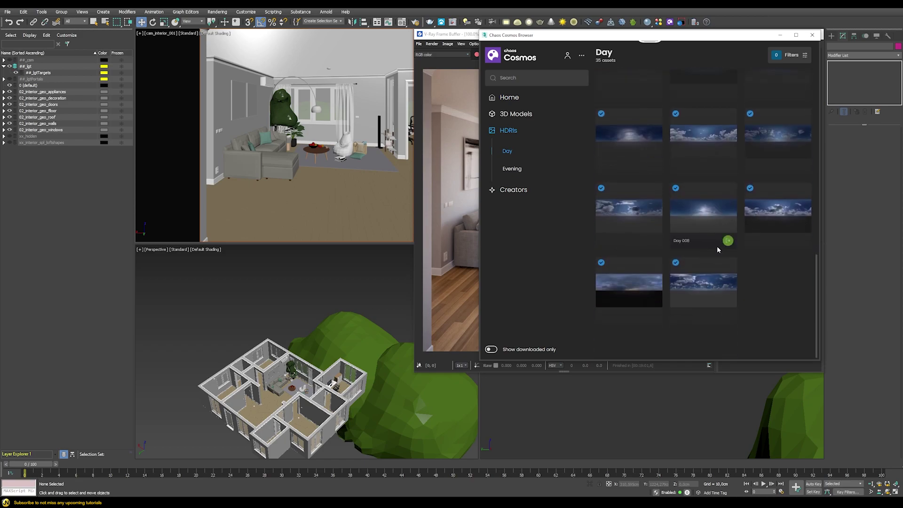
pyautogui.scroll(1, 710, 259)
pyautogui.moveTo(708, 262); pyautogui.dragTo(255, 309)
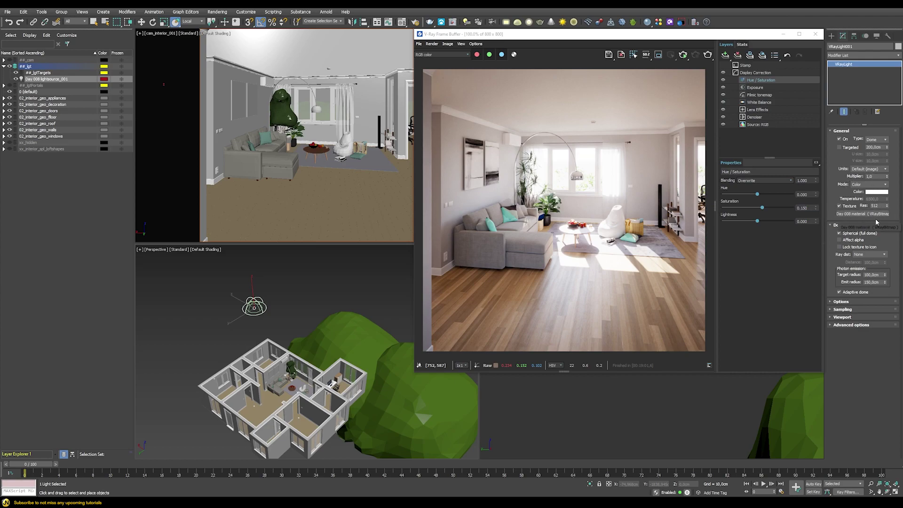
# Lock the dome light's texture to its icon and rotate the dome about Z to -110 degrees during the interactive render
pyautogui.click(847, 325)
pyautogui.click(852, 325)
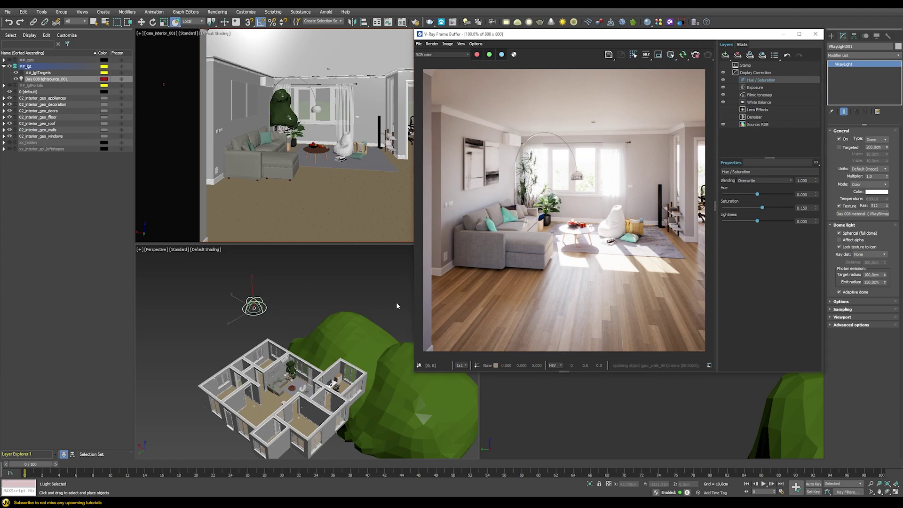
pyautogui.click(152, 23)
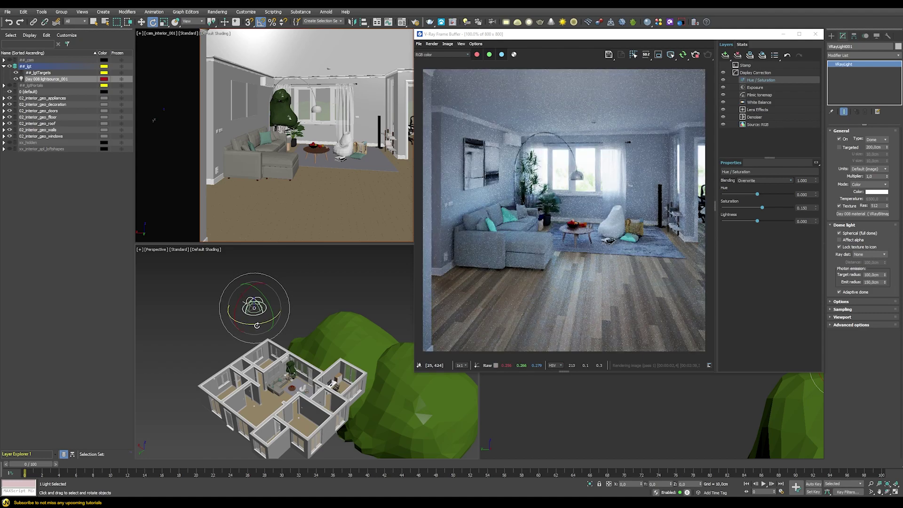
pyautogui.moveTo(255, 322); pyautogui.dragTo(301, 305)
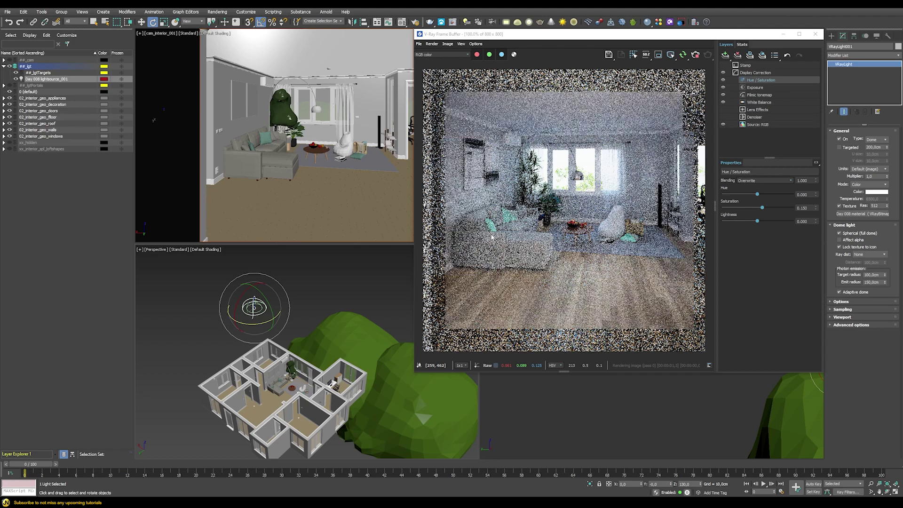
pyautogui.moveTo(255, 315); pyautogui.dragTo(293, 313)
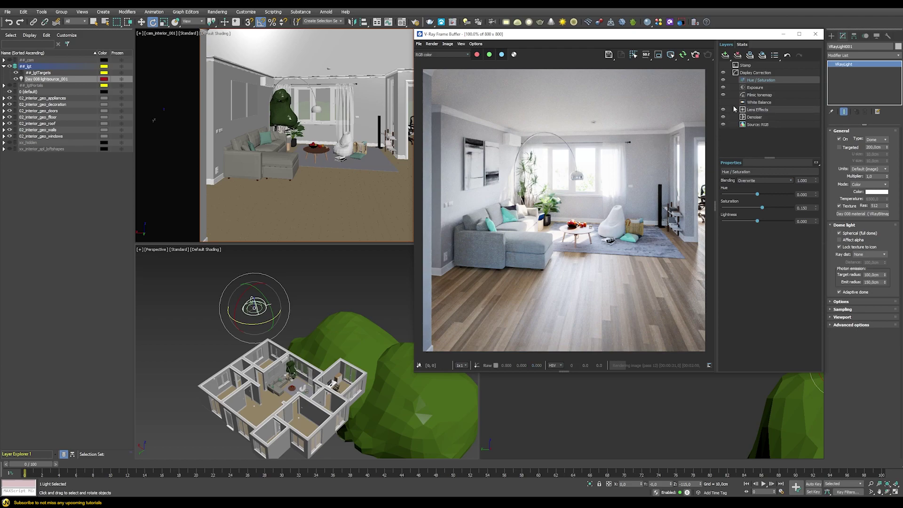
# Set the White Balance layer's temperature to 7000 to warm up the HDRI-lit render
pyautogui.click(756, 103)
pyautogui.moveTo(753, 198); pyautogui.dragTo(765, 196)
pyautogui.doubleClick(805, 195)
pyautogui.write('7000')
pyautogui.press('Return')
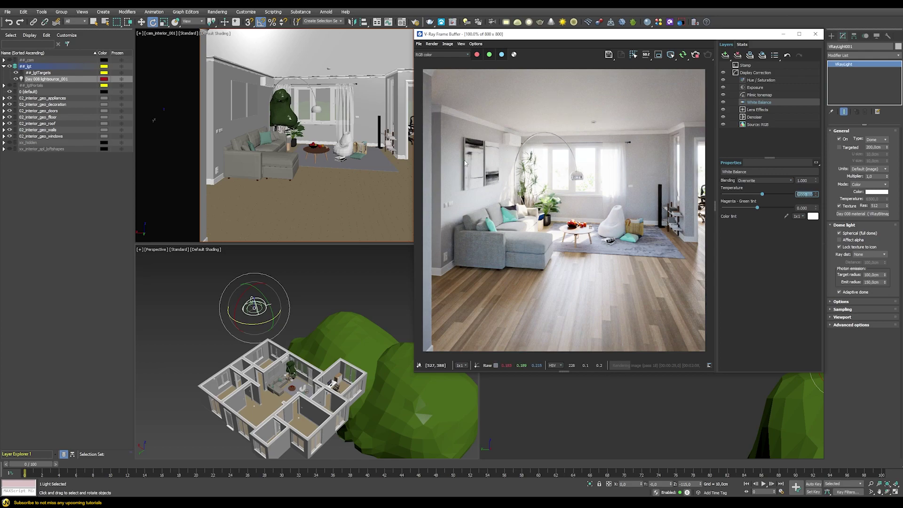